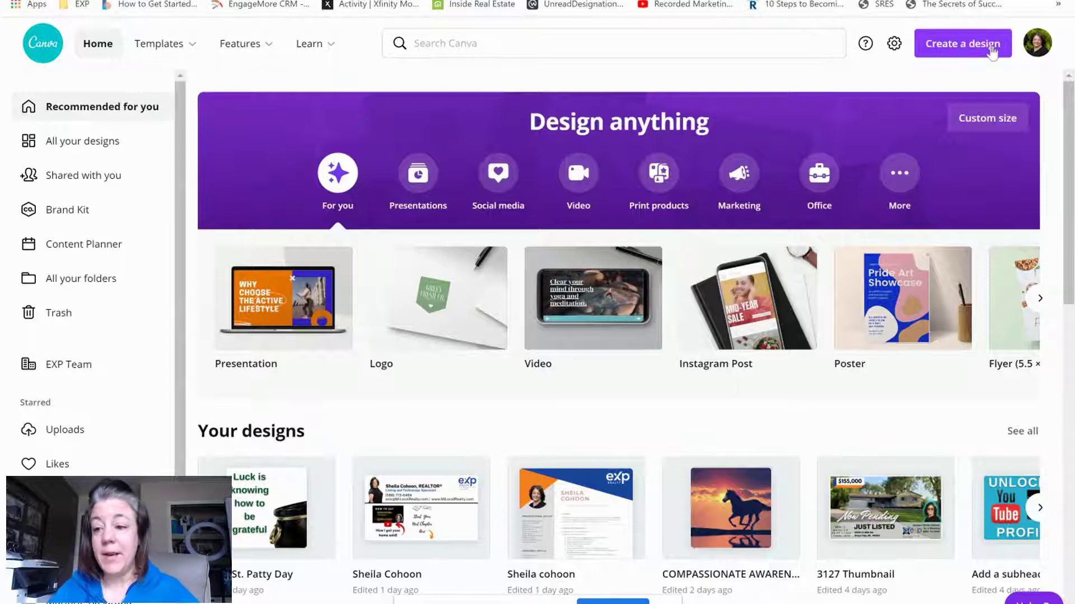
# Create a new blank 1080p video design from the Suggested list
pyautogui.click(938, 49)
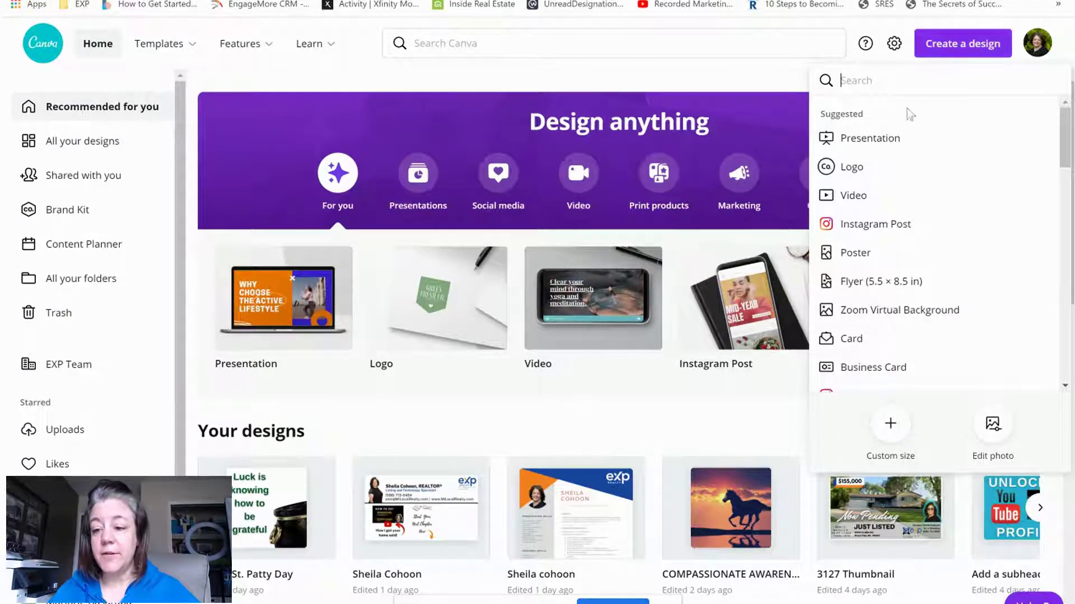
pyautogui.click(853, 197)
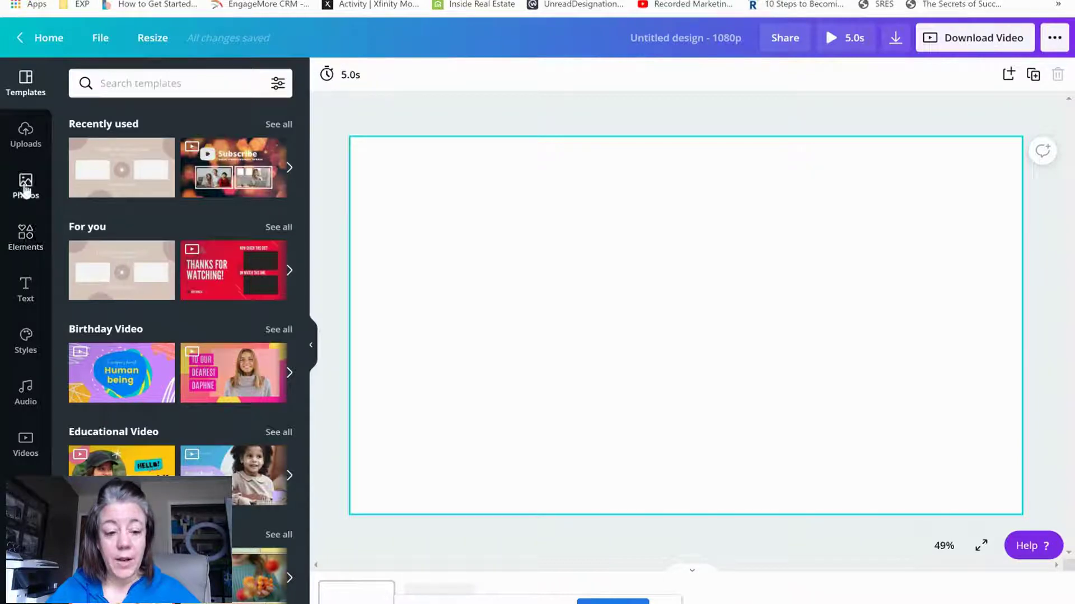
# Add a dark blue square from Shapes and stretch it into a full-width bar along the page bottom
pyautogui.click(26, 235)
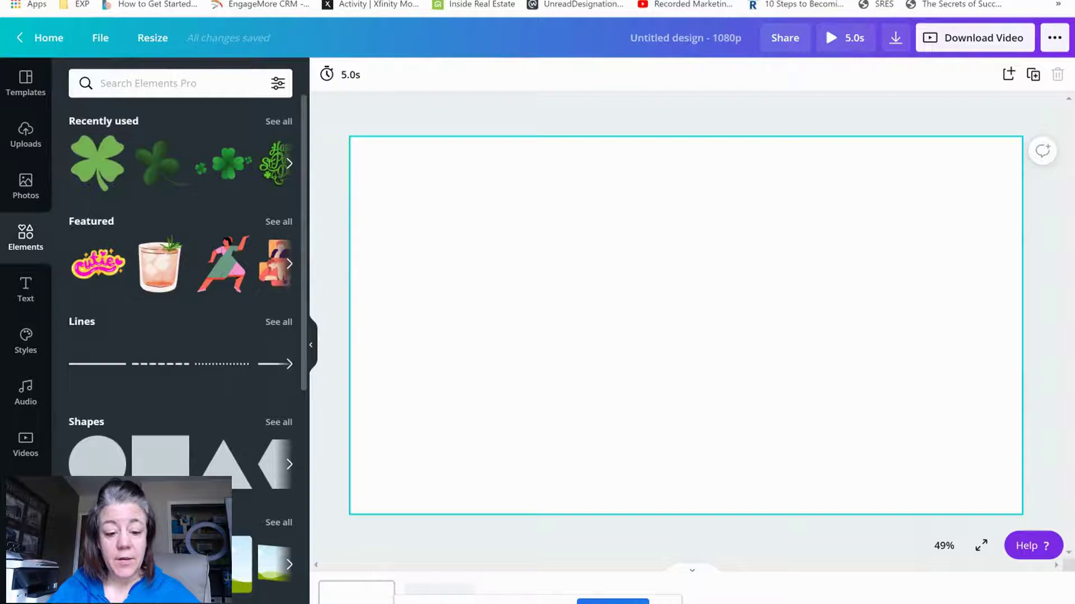
pyautogui.click(160, 457)
pyautogui.moveTo(688, 223); pyautogui.dragTo(687, 351)
pyautogui.moveTo(679, 392); pyautogui.dragTo(431, 473)
pyautogui.moveTo(540, 474); pyautogui.dragTo(1045, 498)
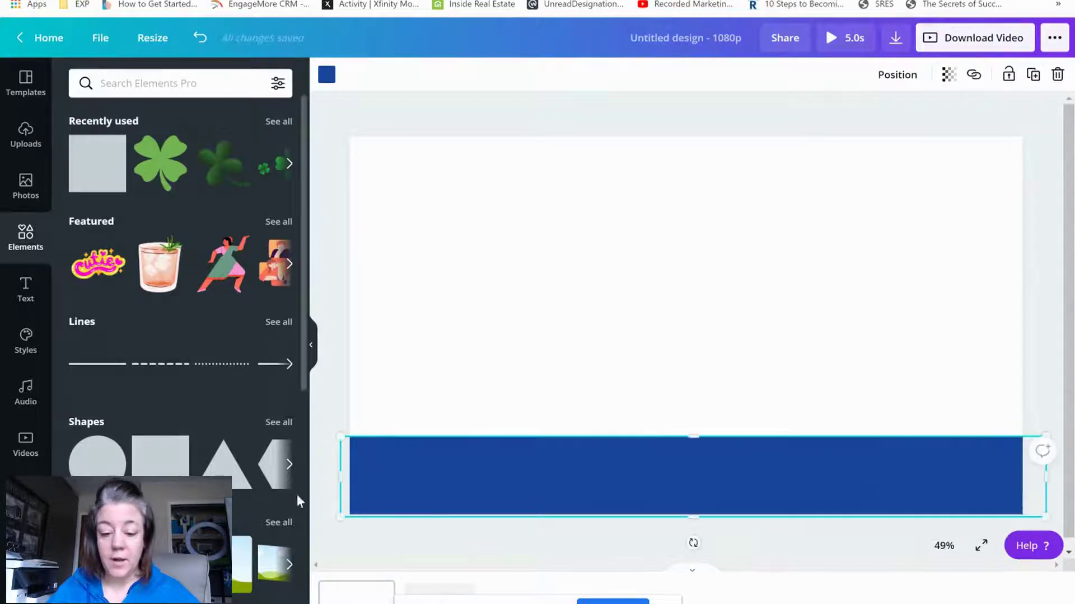
pyautogui.moveTo(336, 476); pyautogui.dragTo(324, 476)
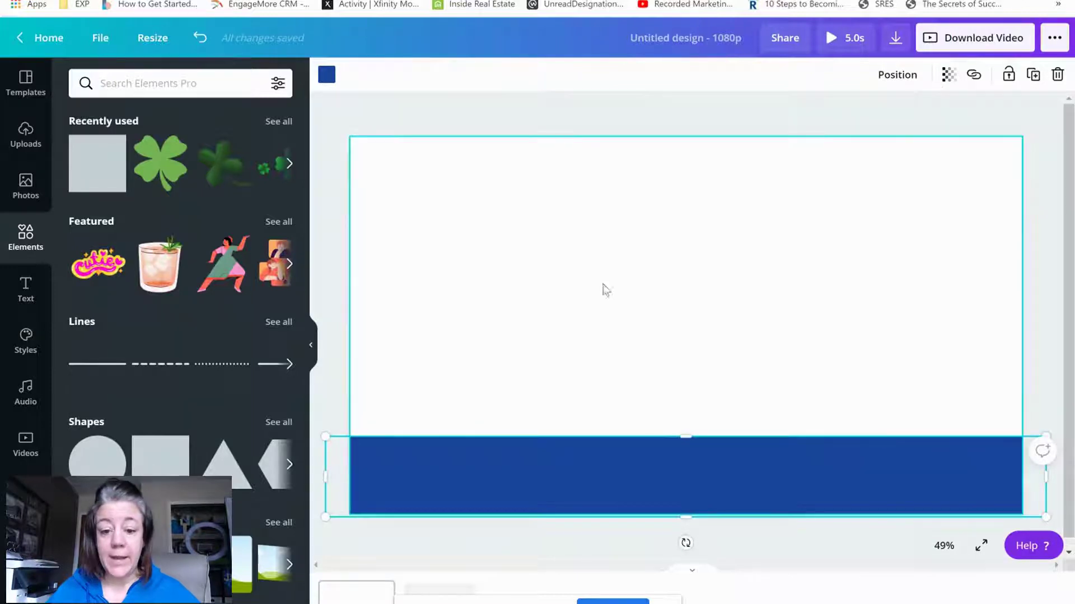
pyautogui.moveTo(686, 516); pyautogui.dragTo(687, 522)
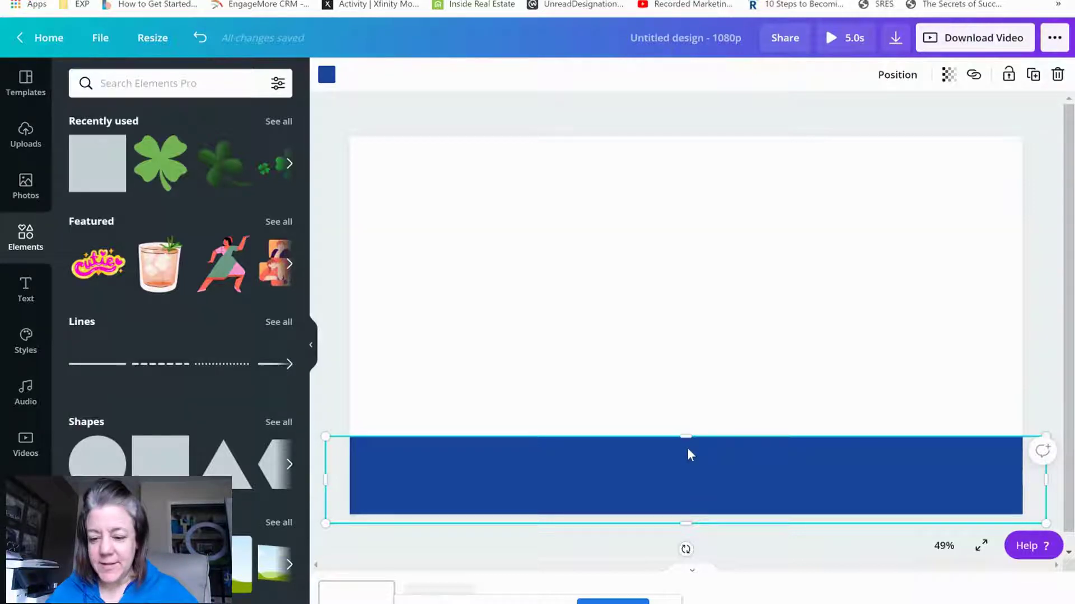
pyautogui.moveTo(681, 436); pyautogui.dragTo(681, 441)
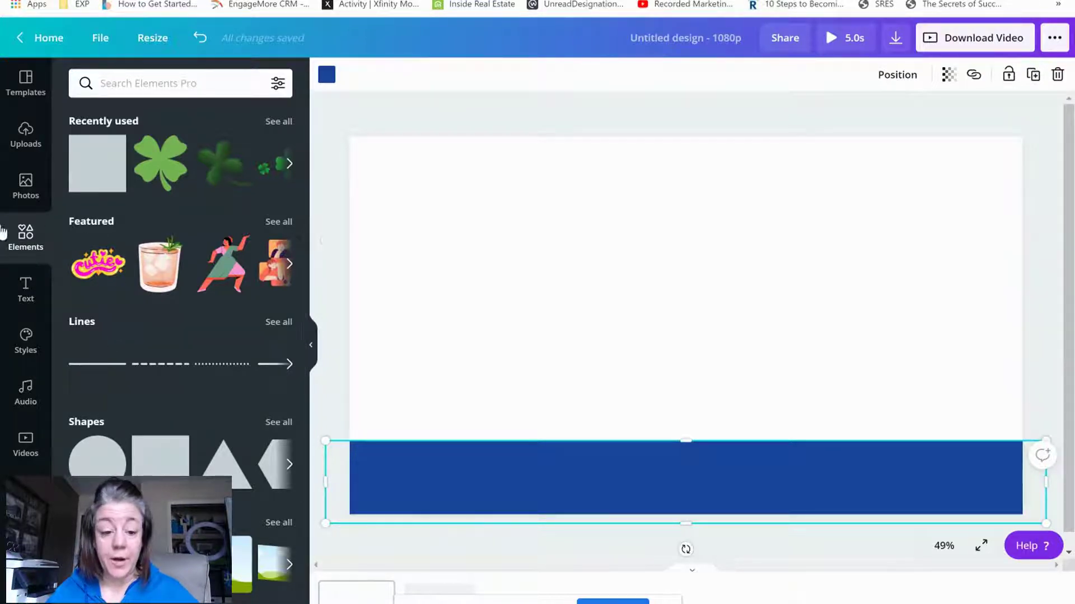
# Add a subheading text box, enlarge it, and replace its placeholder with the agent's name
pyautogui.click(25, 288)
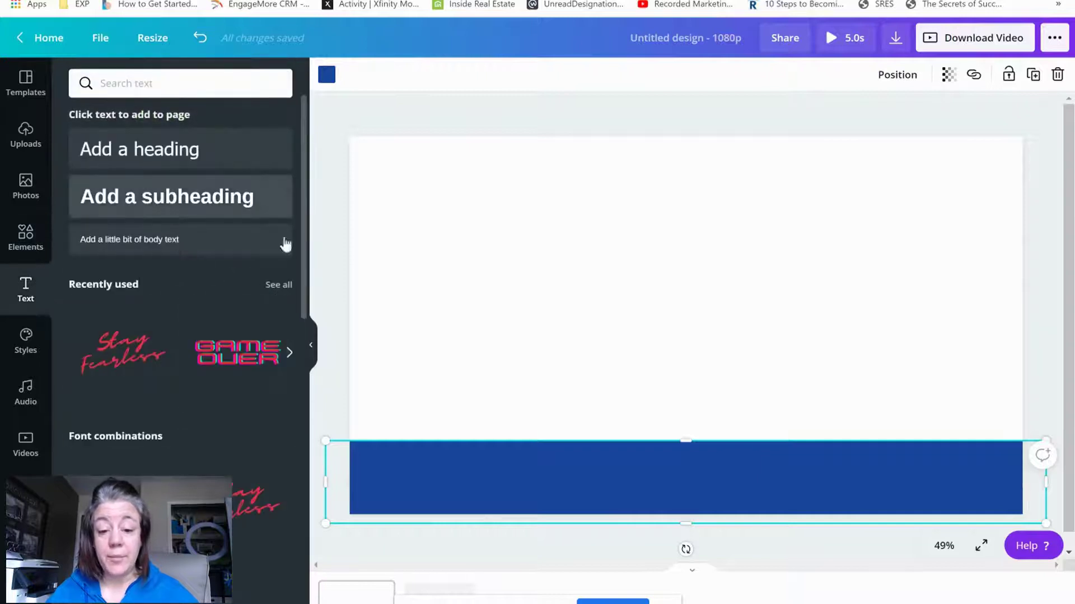
pyautogui.click(283, 213)
pyautogui.moveTo(614, 312); pyautogui.dragTo(572, 295)
pyautogui.doubleClick(649, 326)
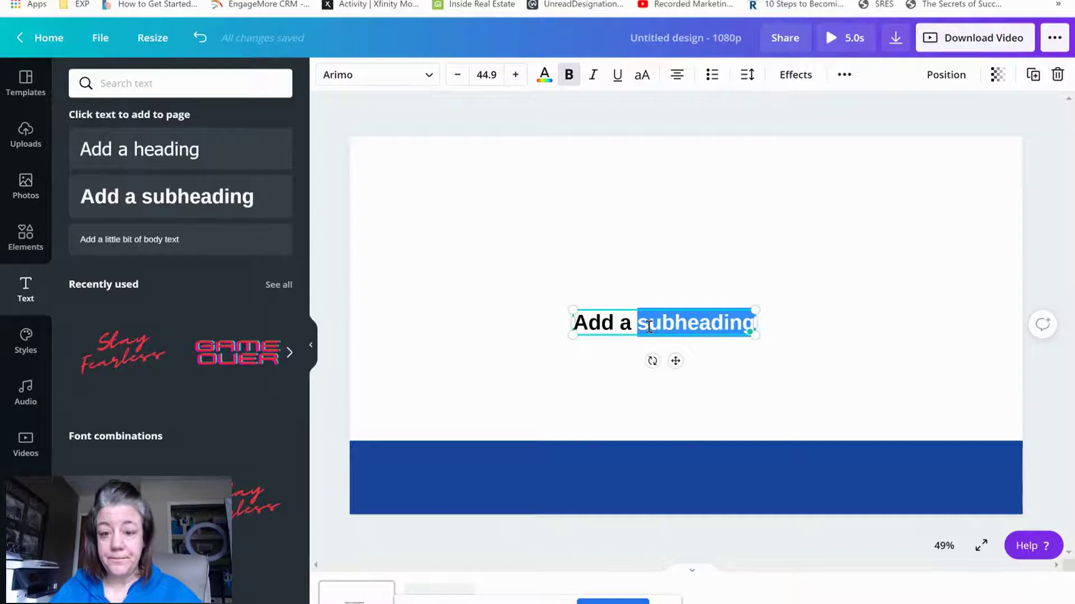
pyautogui.press('BackSpace')
pyautogui.press('BackSpace')
pyautogui.press('BackSpace')
pyautogui.press('BackSpace')
# Type the agent's phone number and e-mail address on the second and third lines
pyautogui.press('BackSpace')
pyautogui.press('BackSpace')
pyautogui.press('BackSpace')
pyautogui.press('Return')
pyautogui.press('Return')
pyautogui.press('Return')
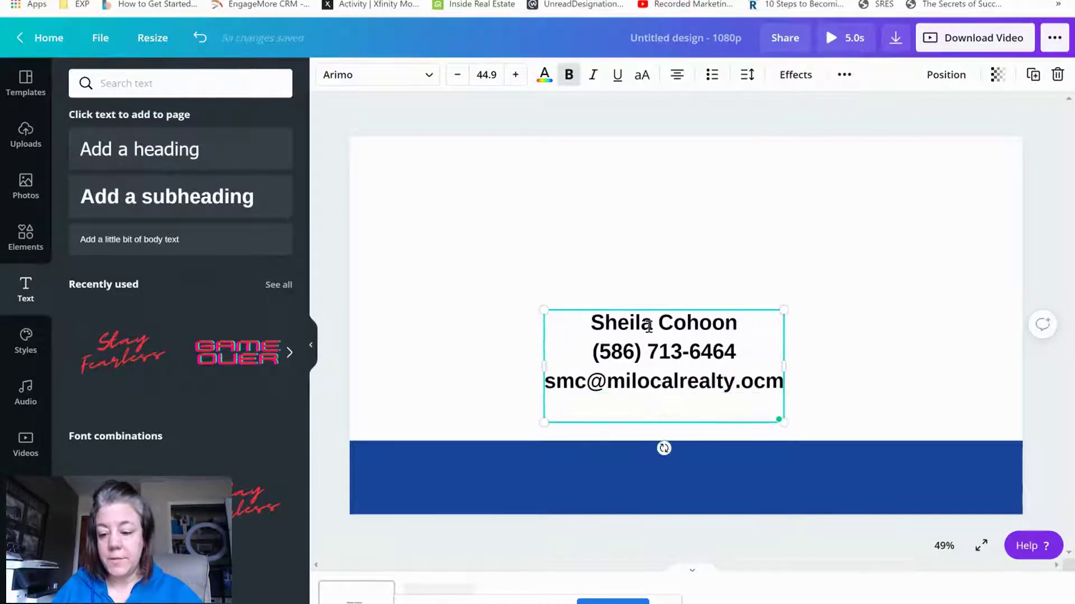
# Add the agency website on a fourth line and finish editing the contact text
pyautogui.press('Return')
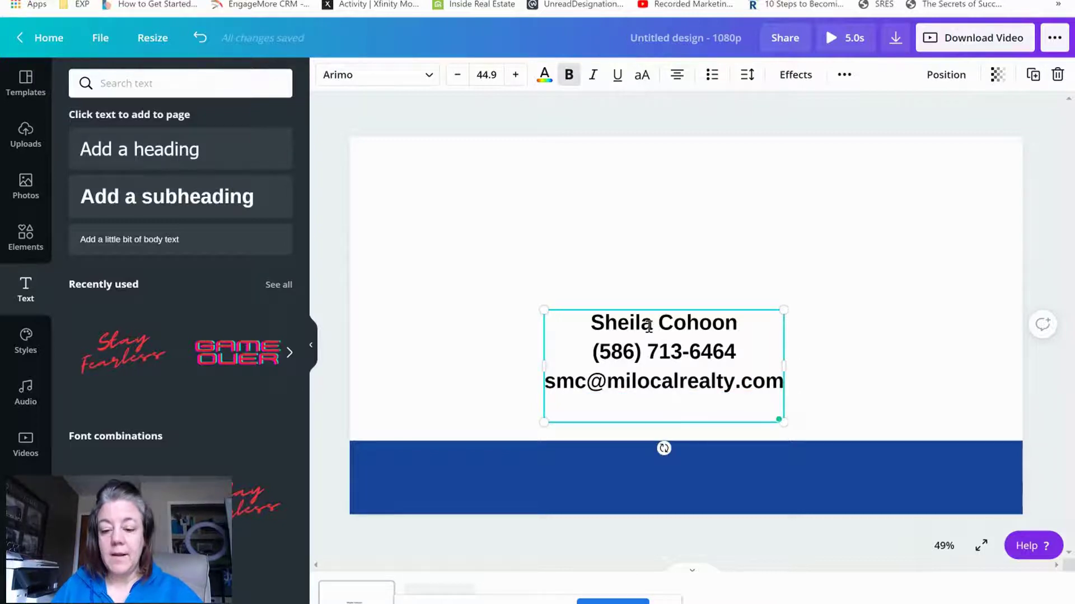
pyautogui.write('www.MiLoc')
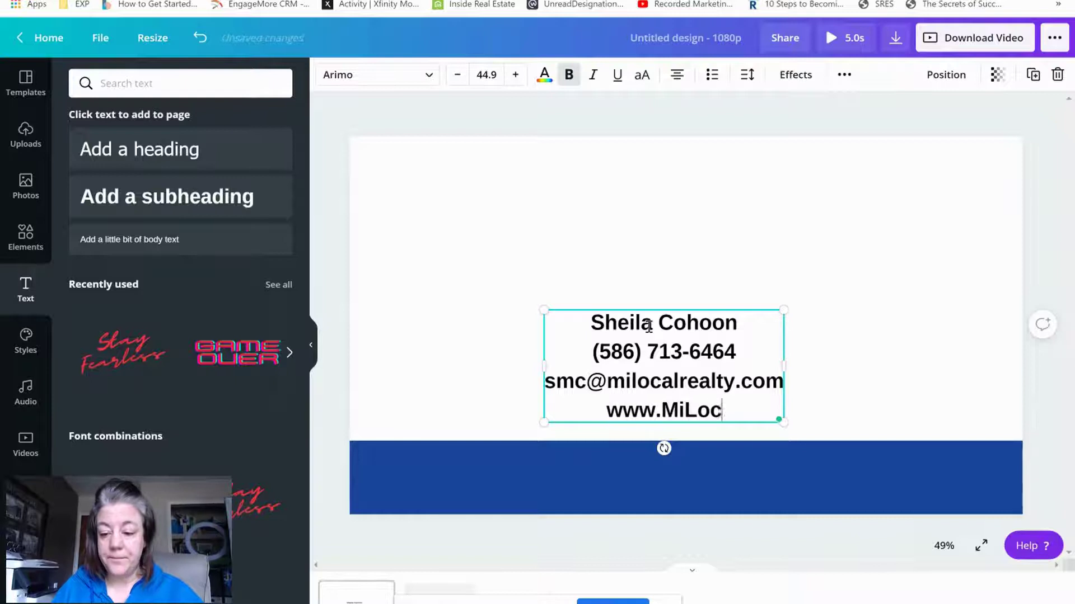
pyautogui.write('alRealty.com')
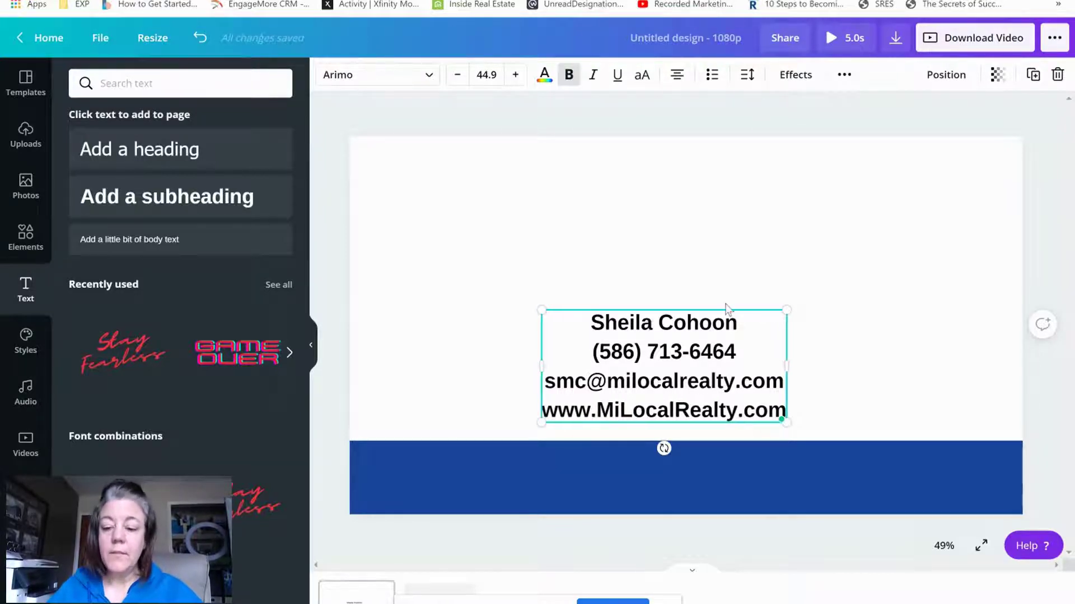
pyautogui.click(827, 329)
pyautogui.click(704, 372)
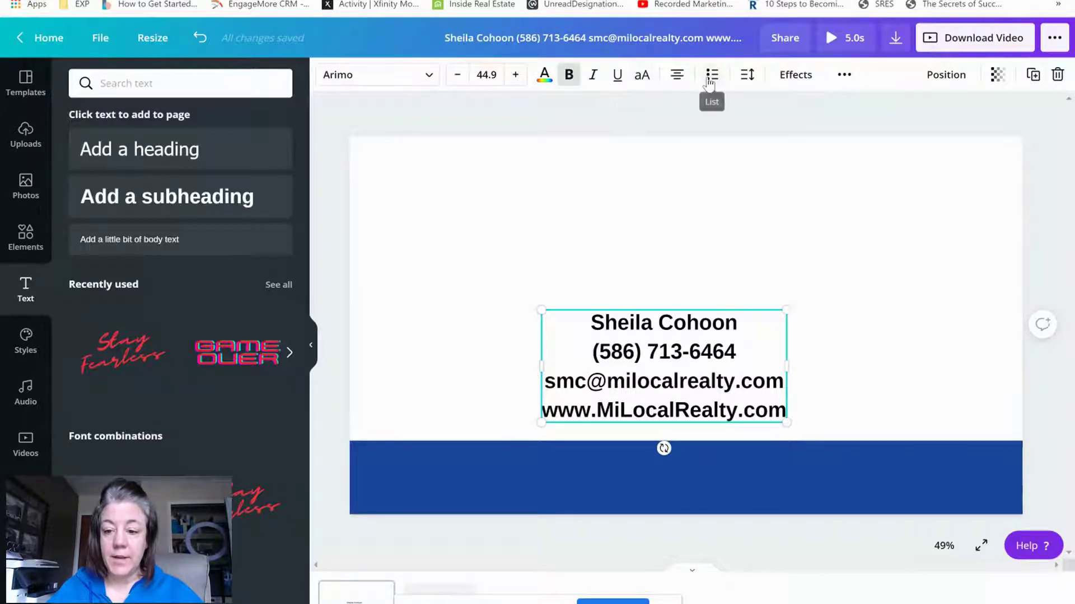
# Left-align the contact text with the toolbar alignment button
pyautogui.click(676, 77)
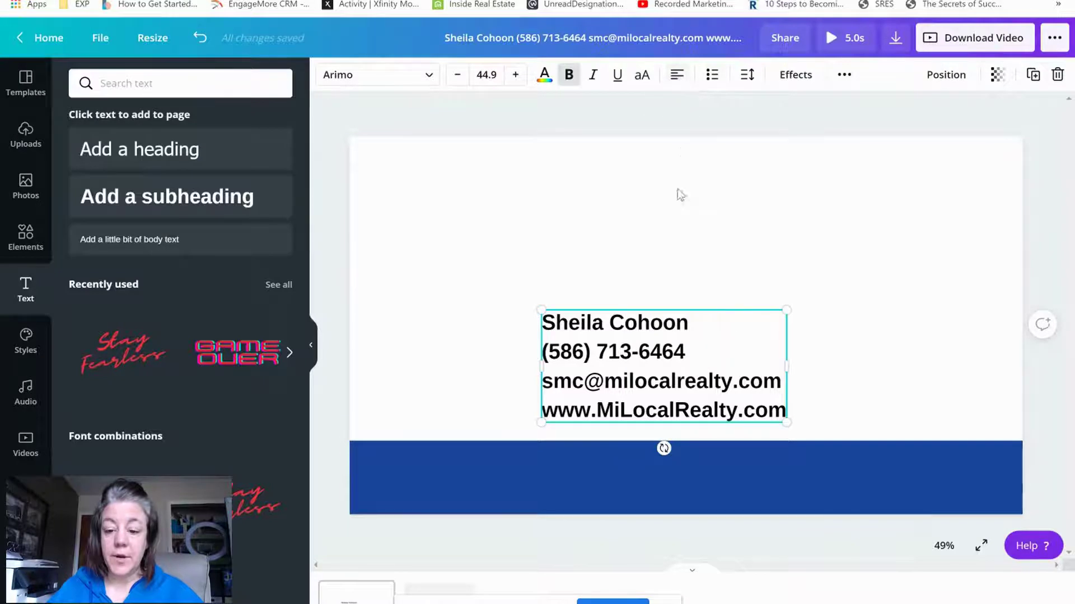
pyautogui.click(678, 81)
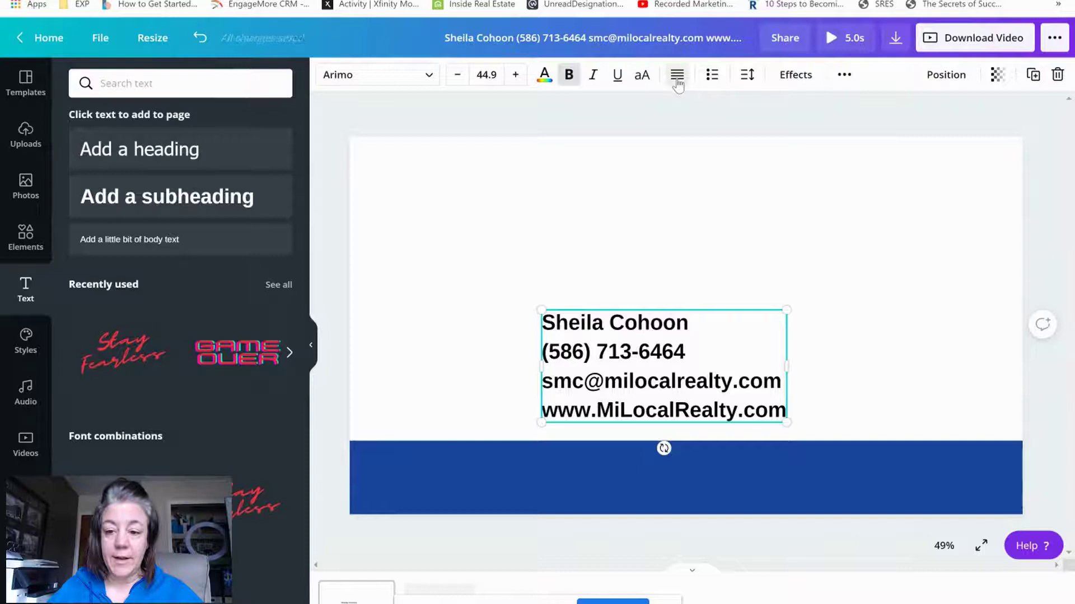
pyautogui.click(677, 81)
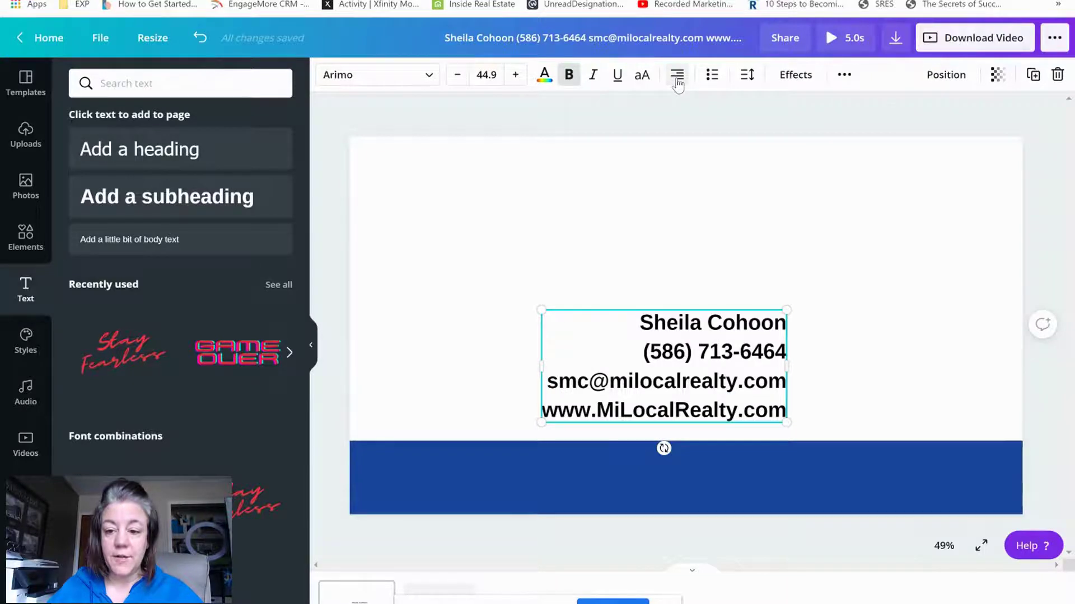
pyautogui.click(677, 81)
pyautogui.click(677, 81)
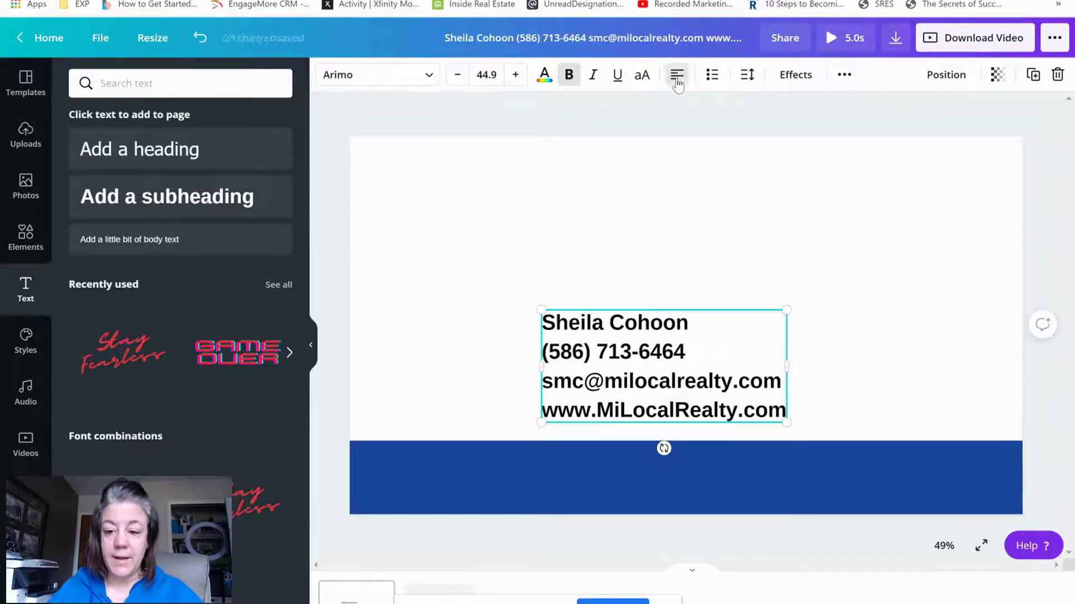
pyautogui.click(677, 81)
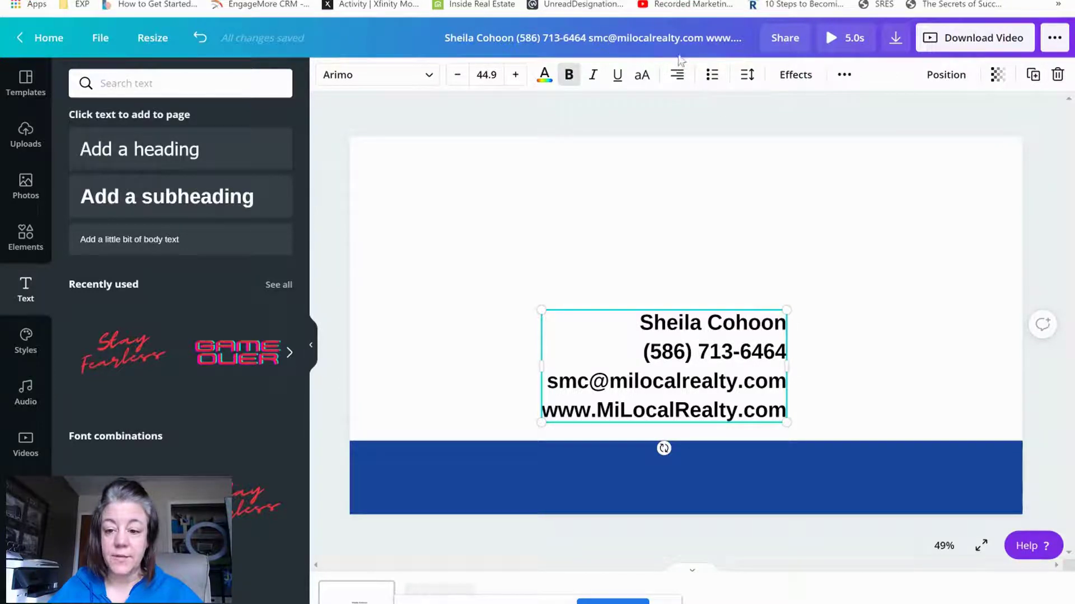
pyautogui.click(678, 75)
pyautogui.click(677, 76)
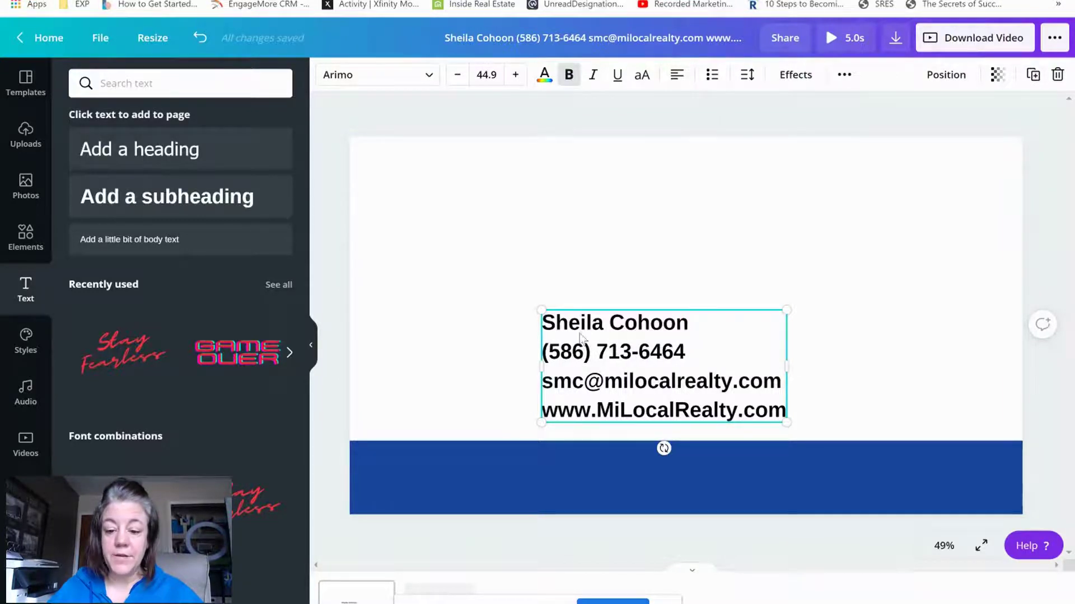
# Shrink the contact text to size 24.7 and move it down onto the blue bar
pyautogui.moveTo(786, 311); pyautogui.dragTo(659, 367)
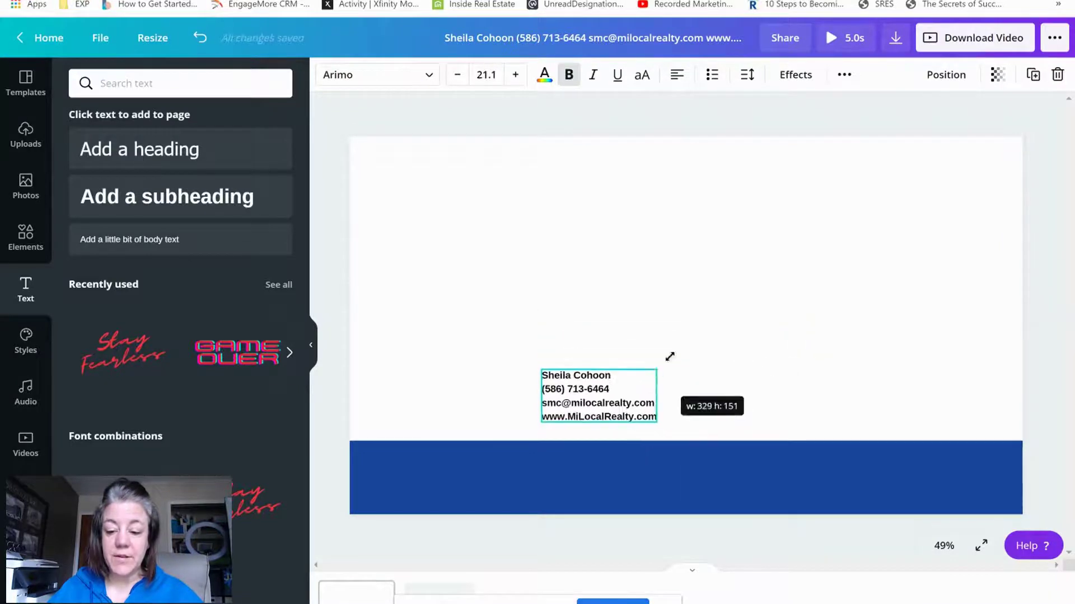
pyautogui.moveTo(598, 409); pyautogui.dragTo(637, 366)
pyautogui.moveTo(694, 344); pyautogui.dragTo(712, 333)
pyautogui.moveTo(627, 363); pyautogui.dragTo(593, 471)
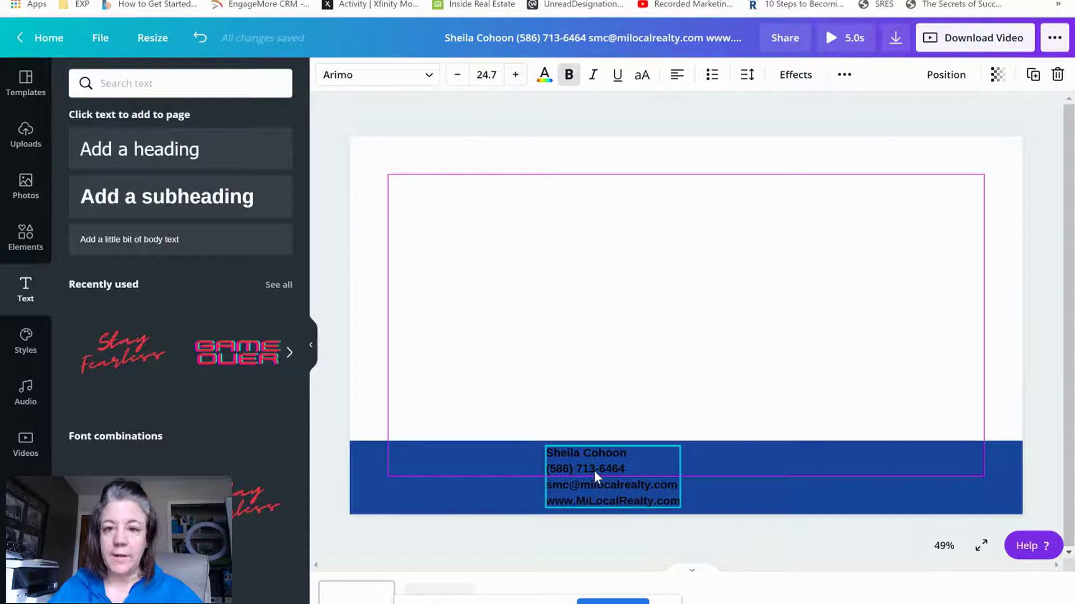
# Make the contact text white and position it inside the blue bar
pyautogui.moveTo(594, 471); pyautogui.dragTo(633, 351)
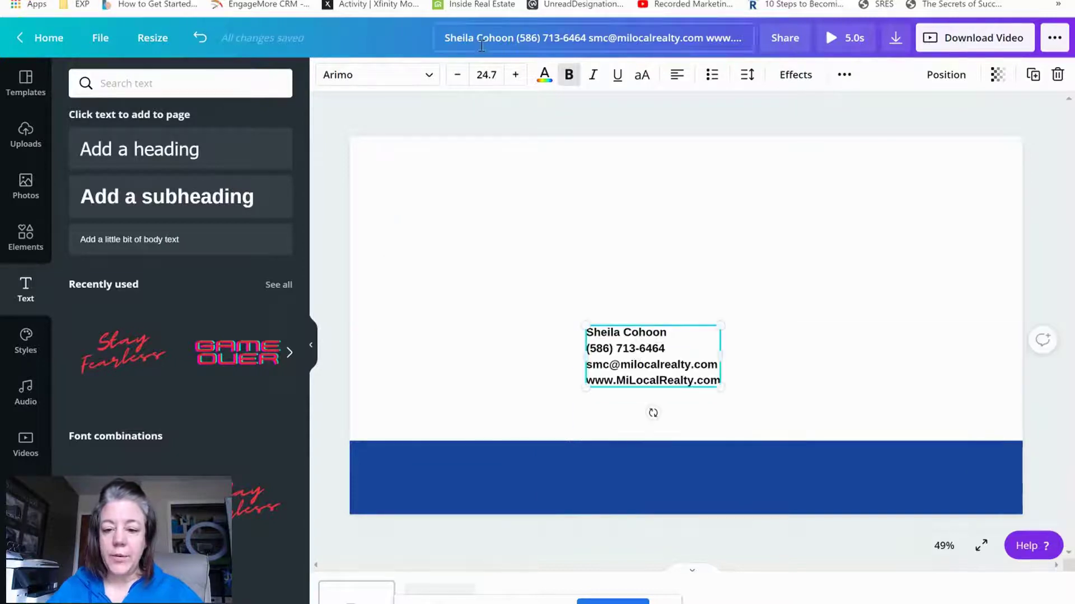
pyautogui.click(543, 75)
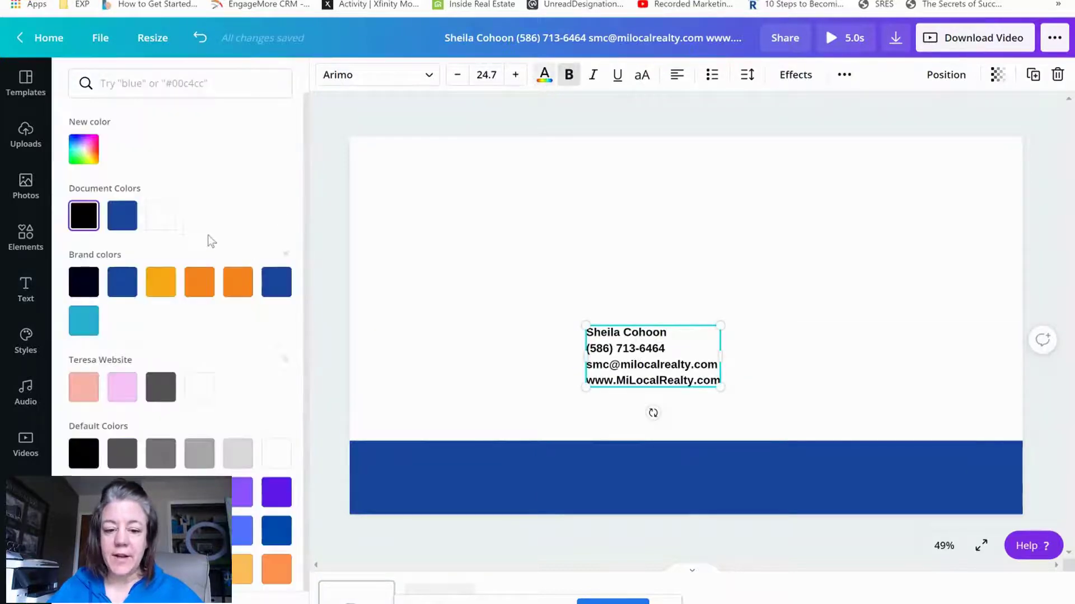
pyautogui.click(160, 222)
pyautogui.moveTo(670, 358); pyautogui.dragTo(611, 476)
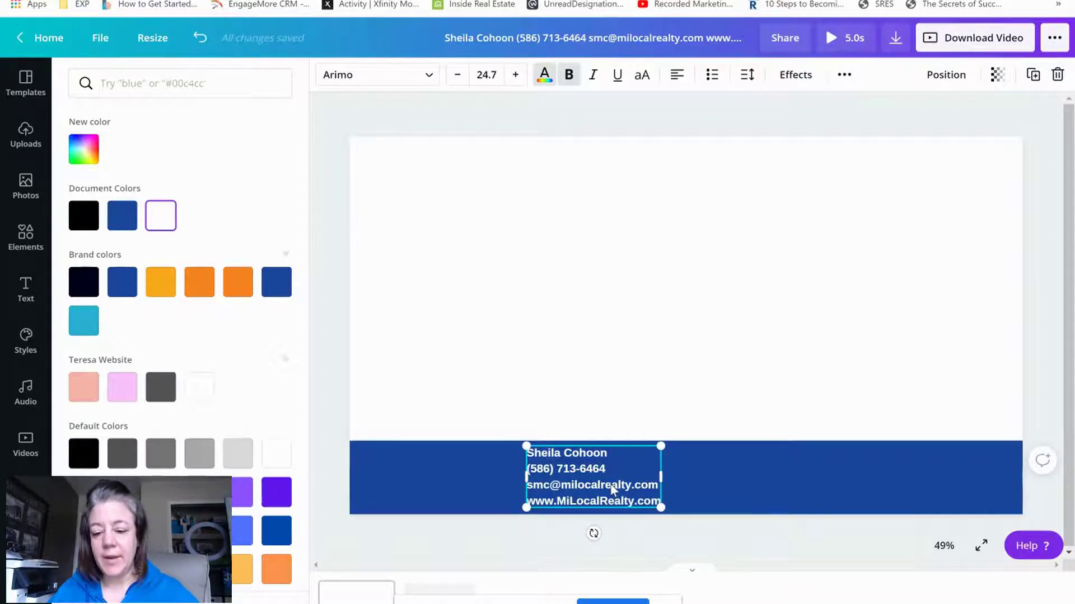
pyautogui.moveTo(612, 488); pyautogui.dragTo(563, 491)
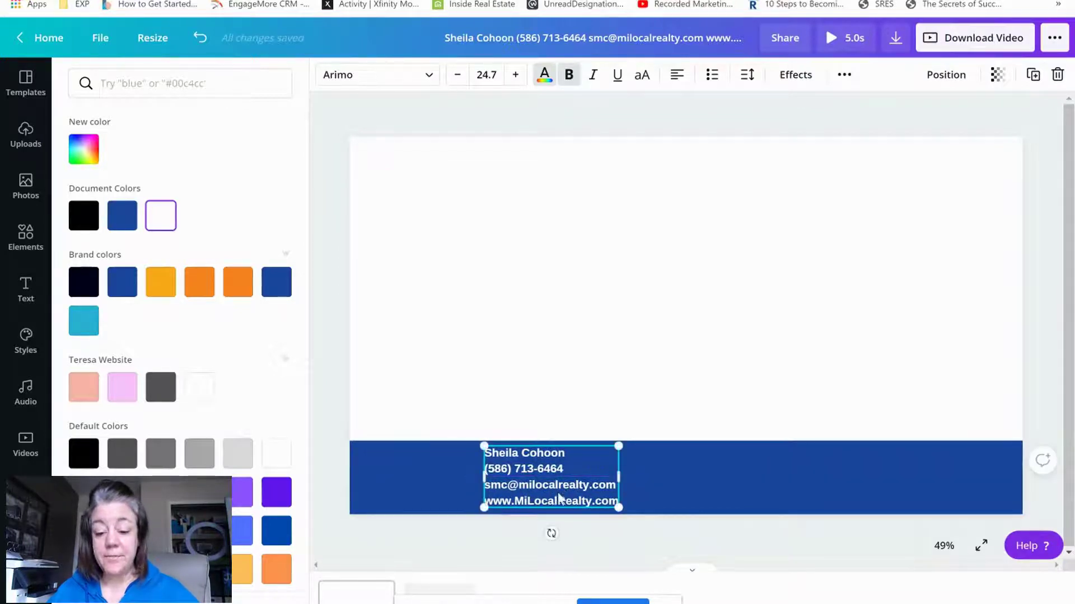
# Set the contact text line height to 1.21 and nudge it lower in the bar
pyautogui.click(748, 76)
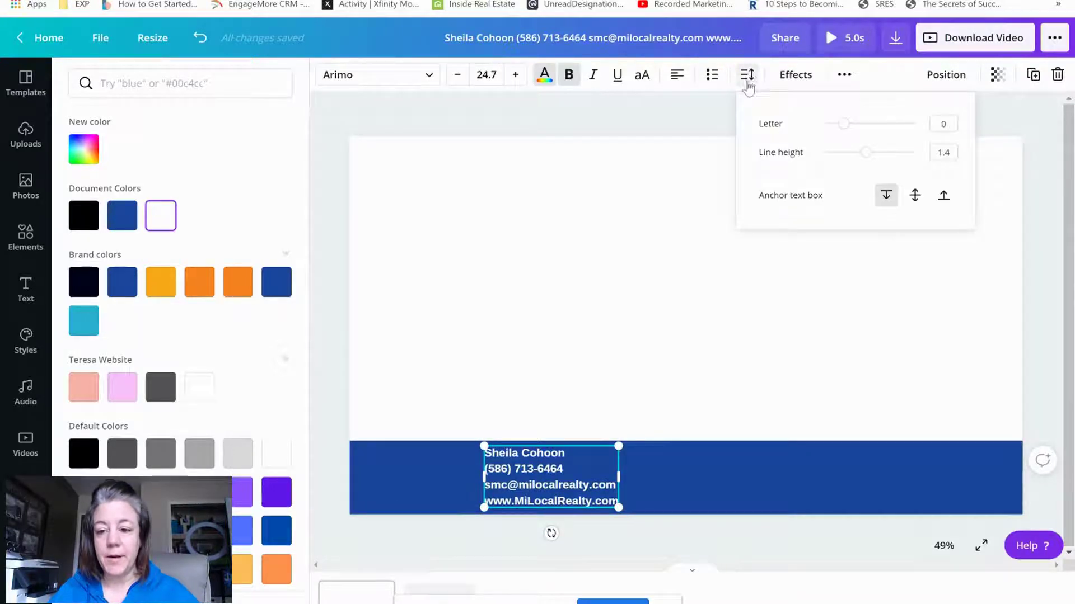
pyautogui.click(746, 85)
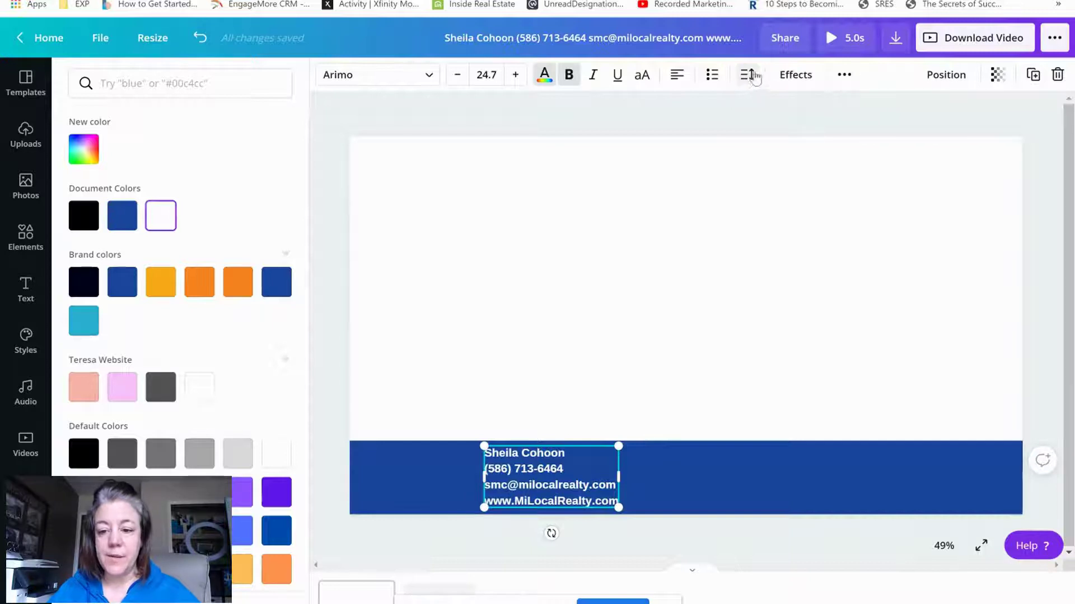
pyautogui.click(750, 82)
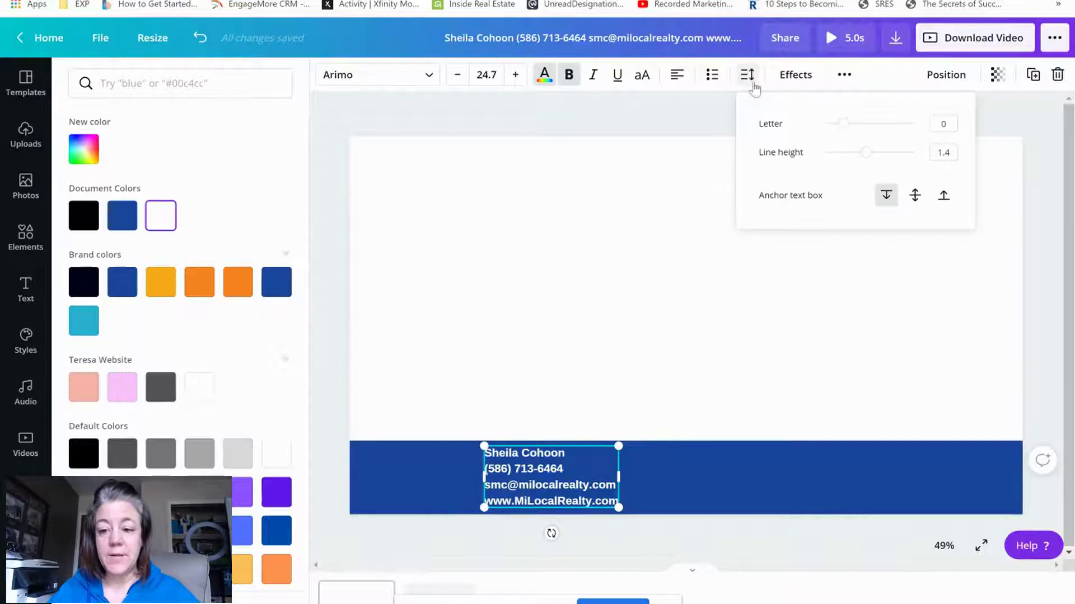
pyautogui.click(866, 153)
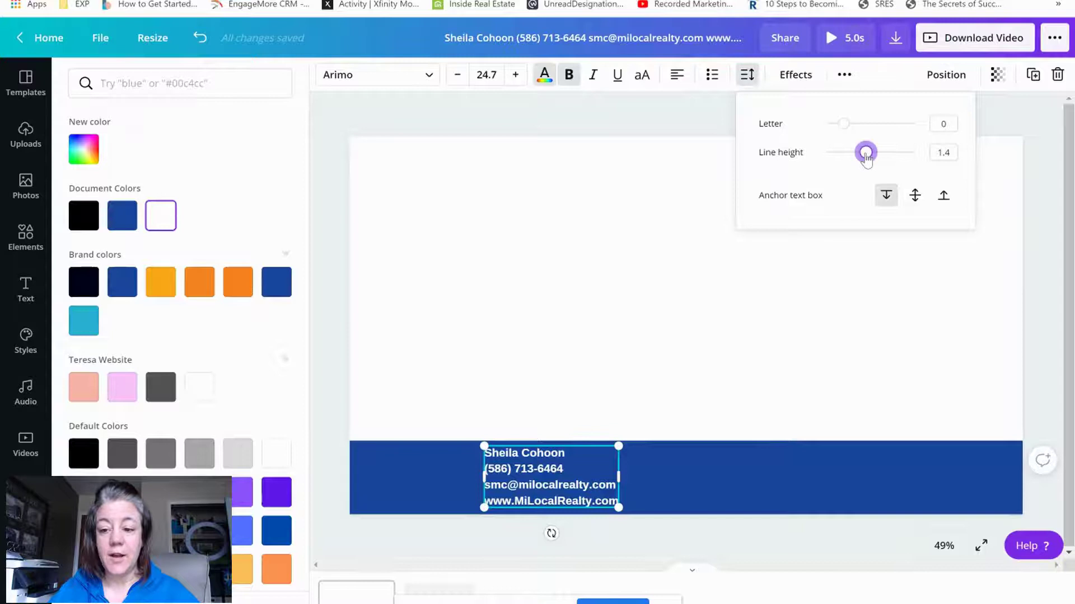
pyautogui.moveTo(865, 157); pyautogui.dragTo(856, 157)
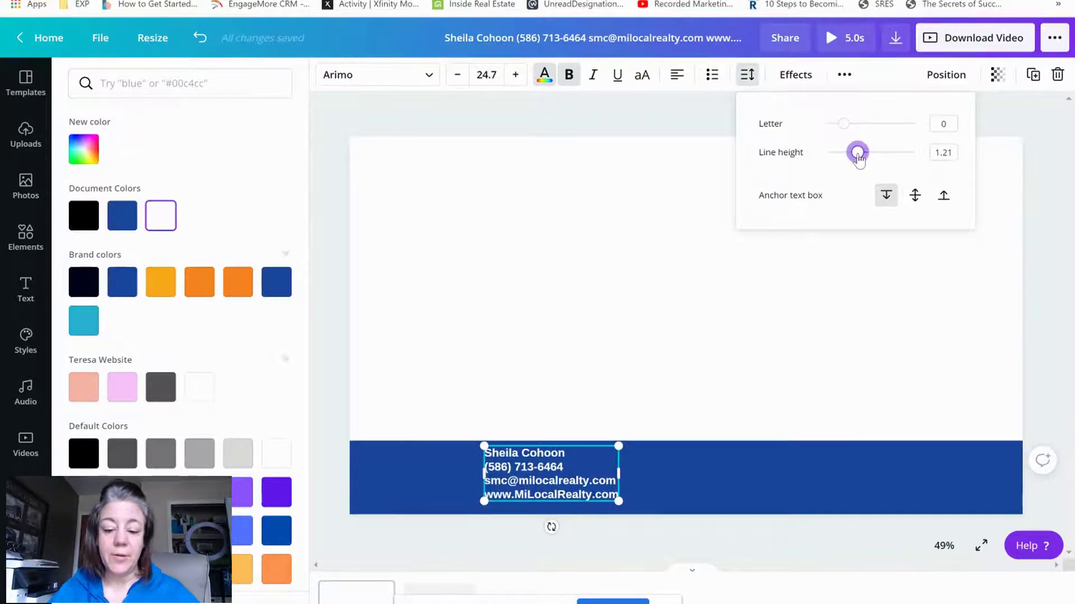
pyautogui.moveTo(548, 488)
pyautogui.mouseDown()
pyautogui.moveTo(546, 504)
pyautogui.moveTo(549, 493)
pyautogui.mouseUp()
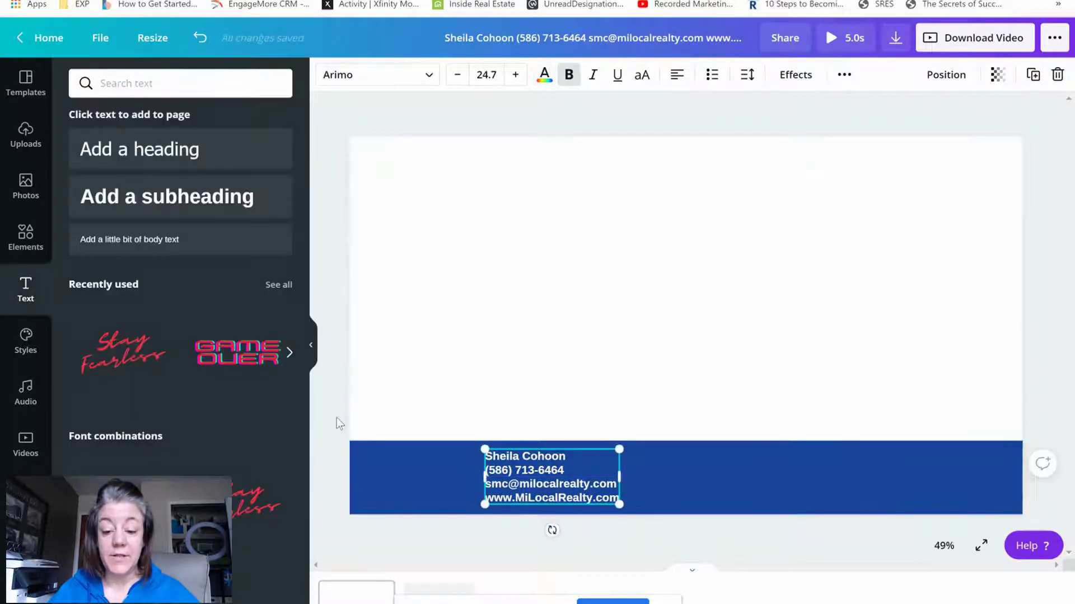
pyautogui.click(451, 459)
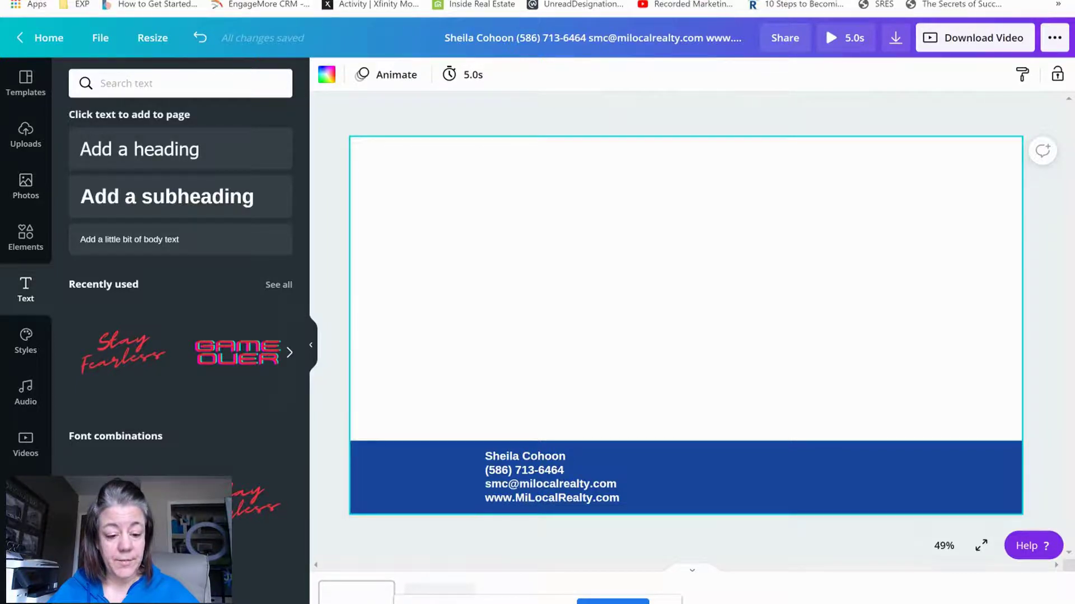
# Open the Agent Photos upload folder and scroll through the headshot thumbnails
pyautogui.click(26, 496)
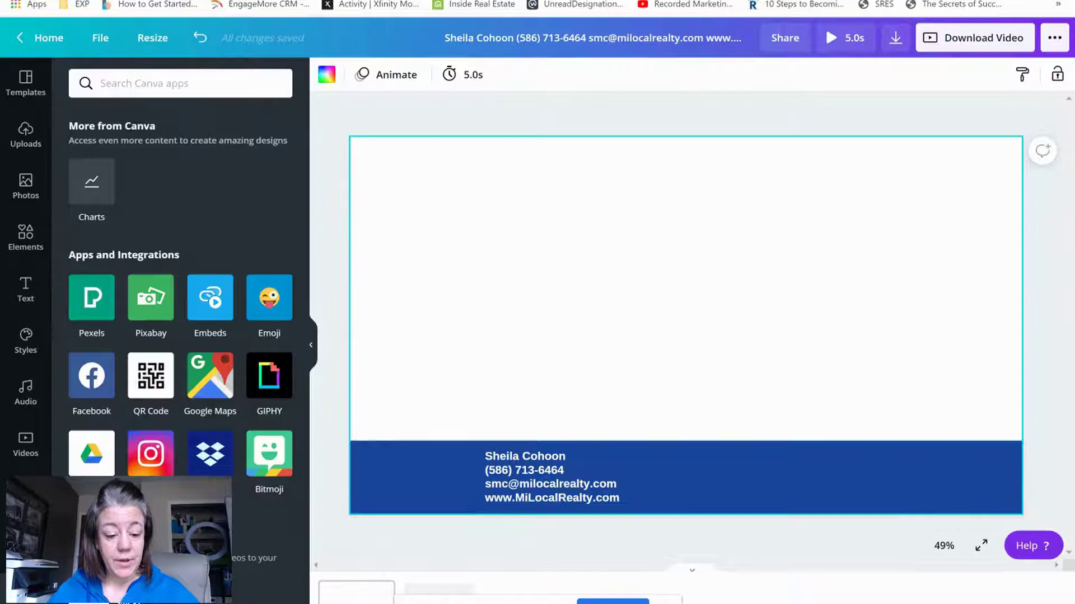
pyautogui.click(26, 548)
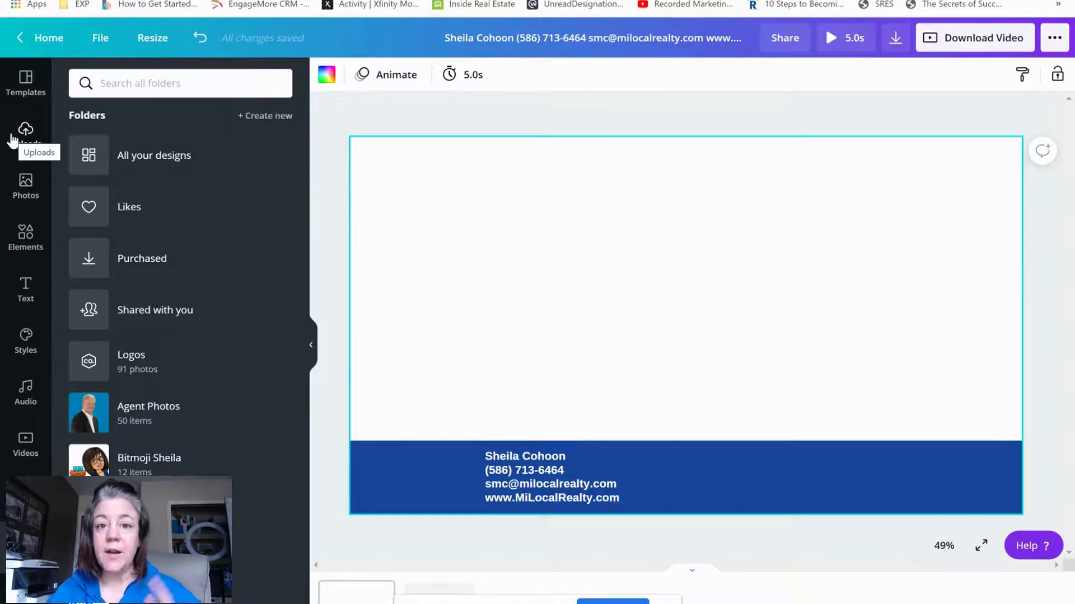
pyautogui.click(88, 414)
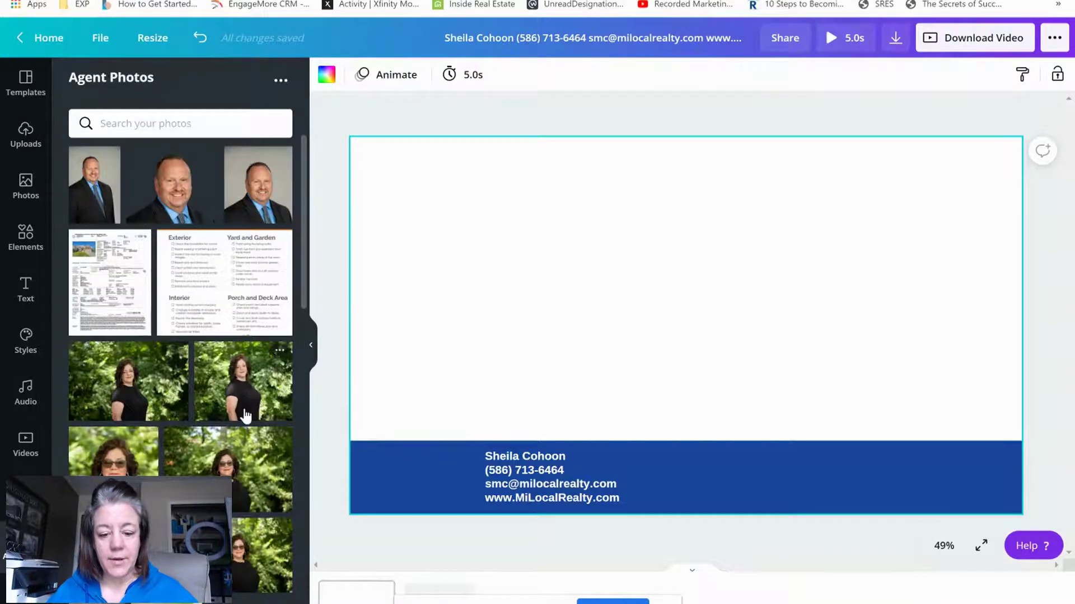
pyautogui.scroll(-6, 250, 387)
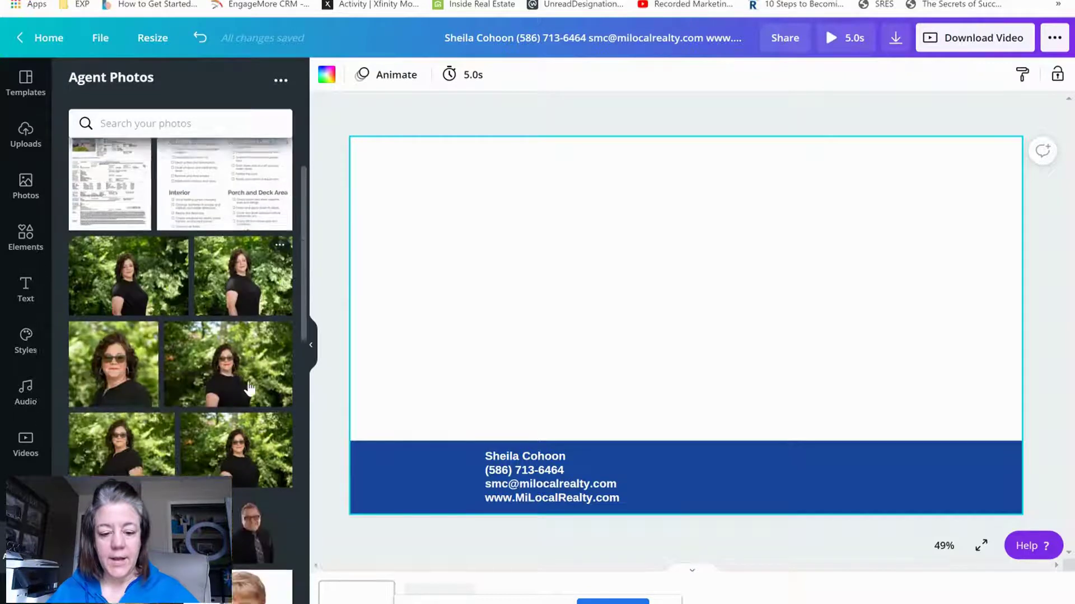
pyautogui.scroll(-3, 246, 390)
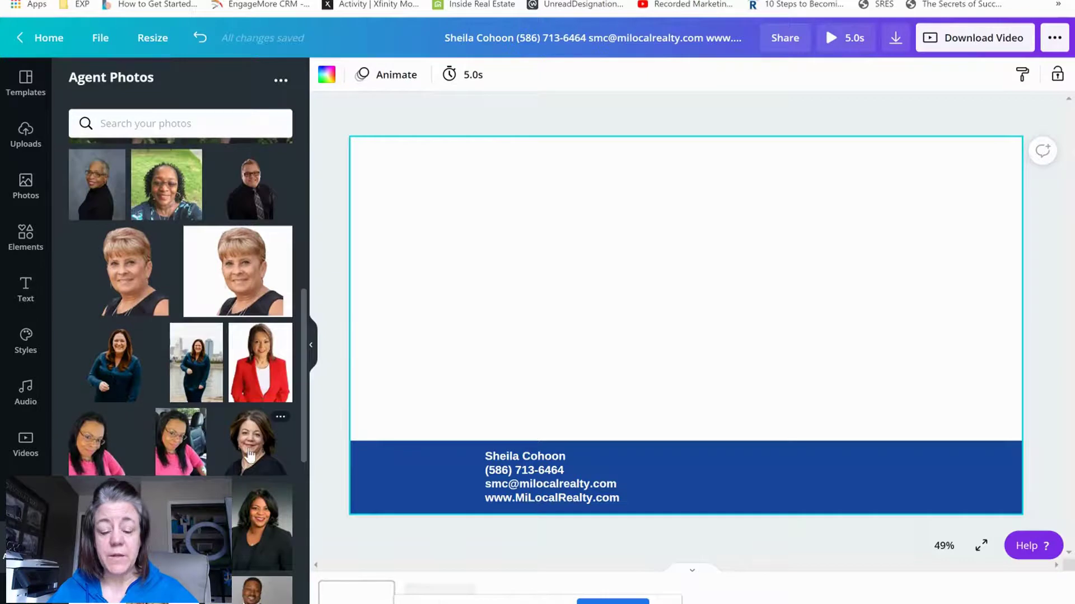
pyautogui.scroll(-5, 251, 456)
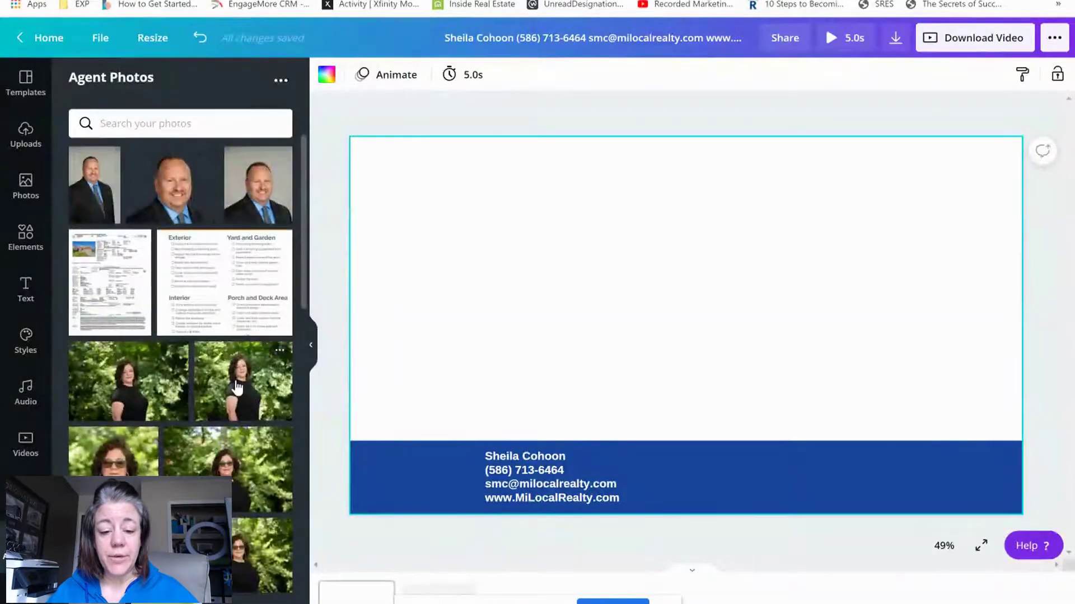
# Place the outdoor agent portrait and remove its background with Background Remover
pyautogui.click(238, 386)
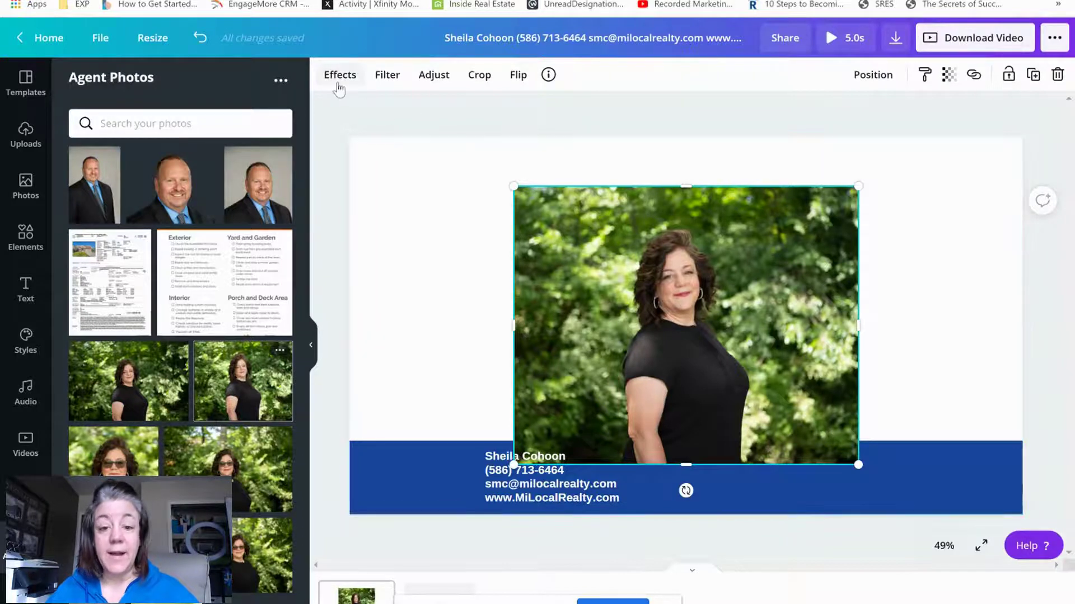
pyautogui.click(338, 78)
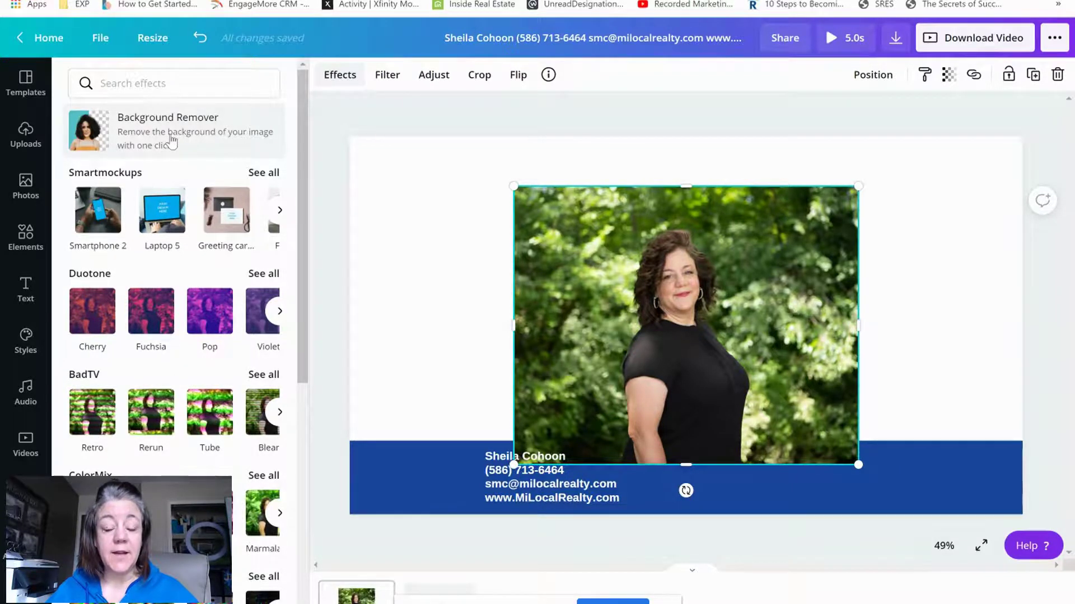
pyautogui.click(171, 142)
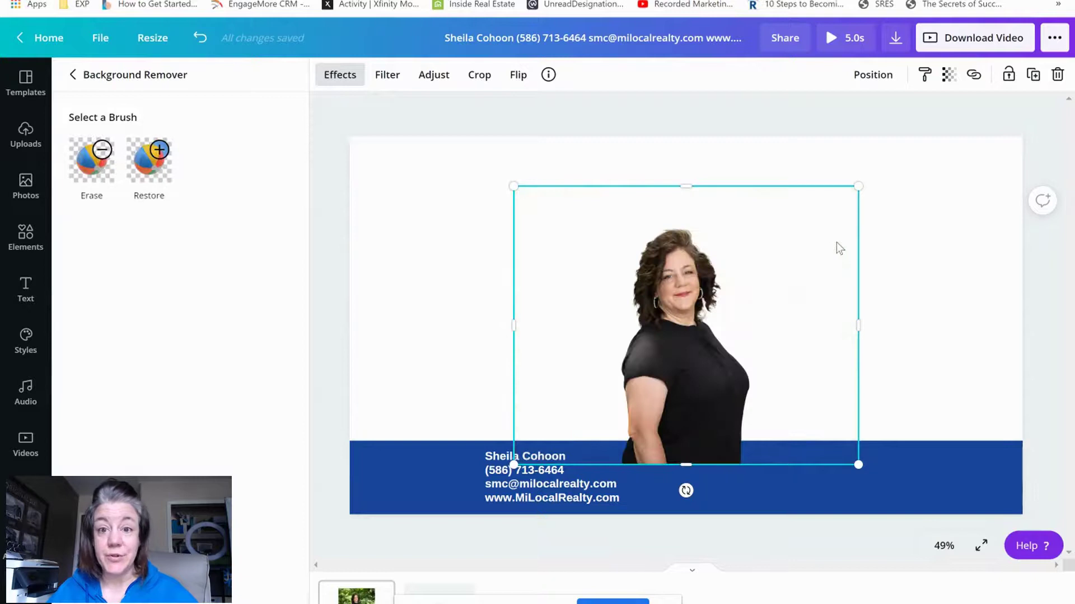
# Crop the cutout photo tight around the agent on all sides and shrink it
pyautogui.moveTo(862, 330); pyautogui.dragTo(768, 375)
pyautogui.moveTo(582, 334); pyautogui.dragTo(598, 334)
pyautogui.moveTo(681, 193); pyautogui.dragTo(680, 221)
pyautogui.moveTo(770, 217); pyautogui.dragTo(692, 296)
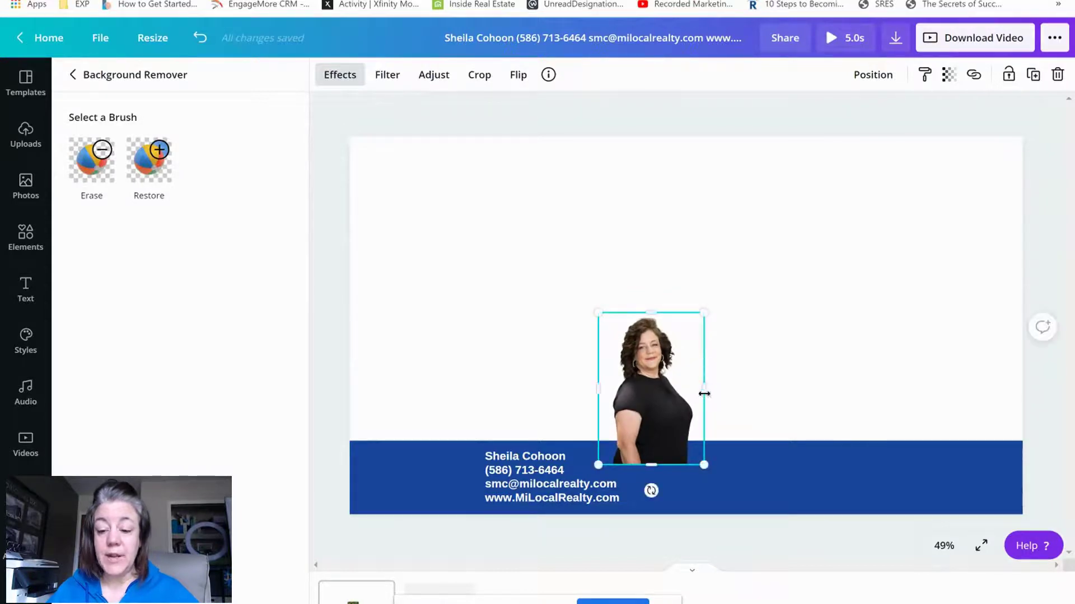
pyautogui.moveTo(692, 391)
pyautogui.mouseDown()
pyautogui.moveTo(714, 389)
pyautogui.moveTo(696, 394)
pyautogui.mouseUp()
# Fit the photo to the bar's height at its left end and move the contact text beside it
pyautogui.moveTo(694, 313); pyautogui.dragTo(680, 331)
pyautogui.moveTo(625, 399); pyautogui.dragTo(378, 448)
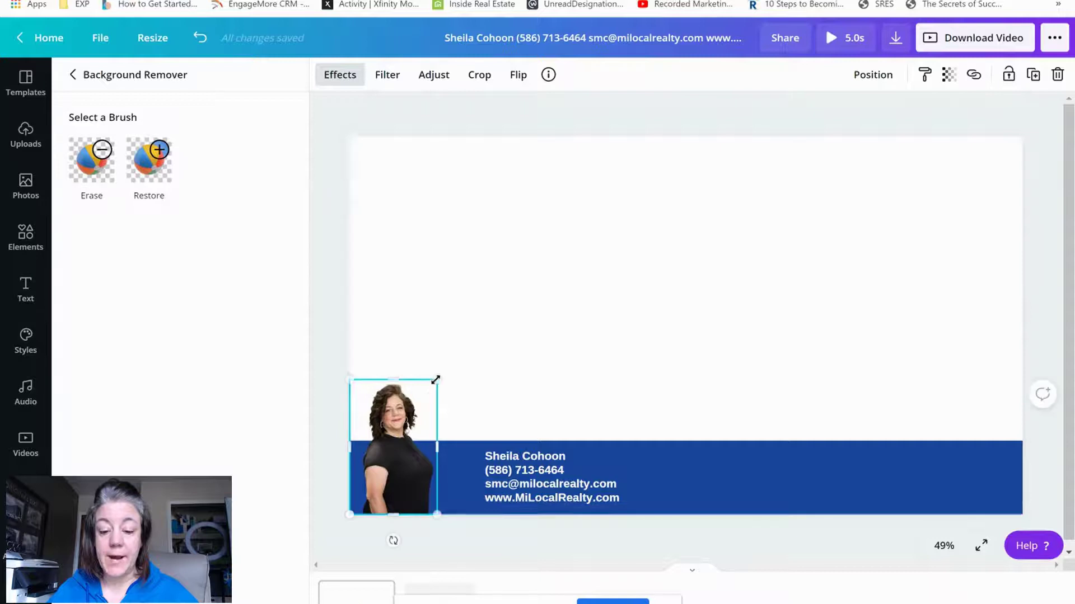
pyautogui.moveTo(423, 396); pyautogui.dragTo(411, 413)
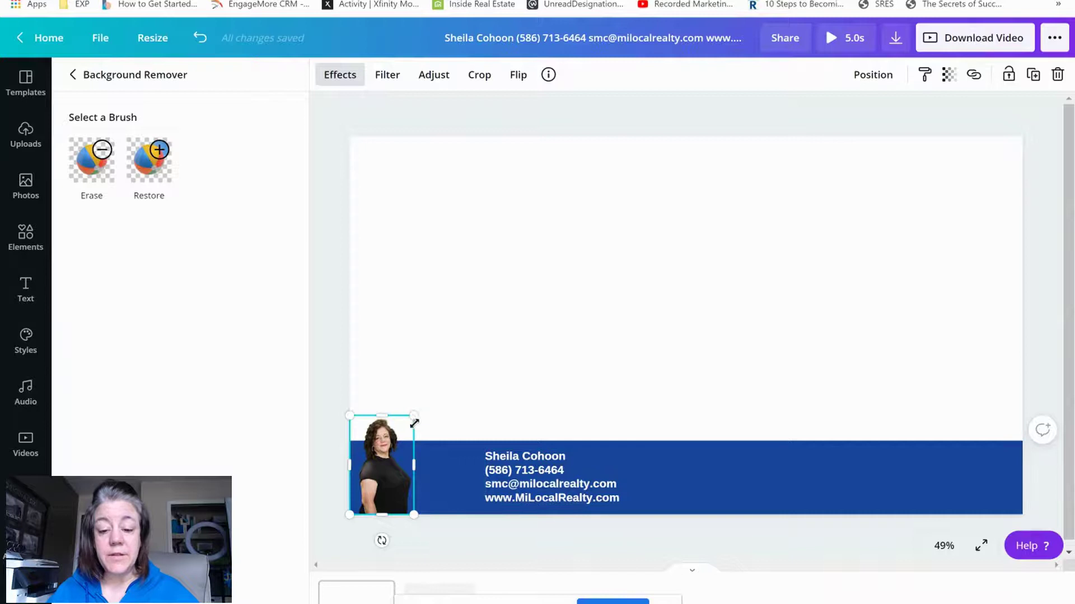
pyautogui.moveTo(620, 373); pyautogui.dragTo(479, 457)
pyautogui.moveTo(530, 482); pyautogui.dragTo(466, 484)
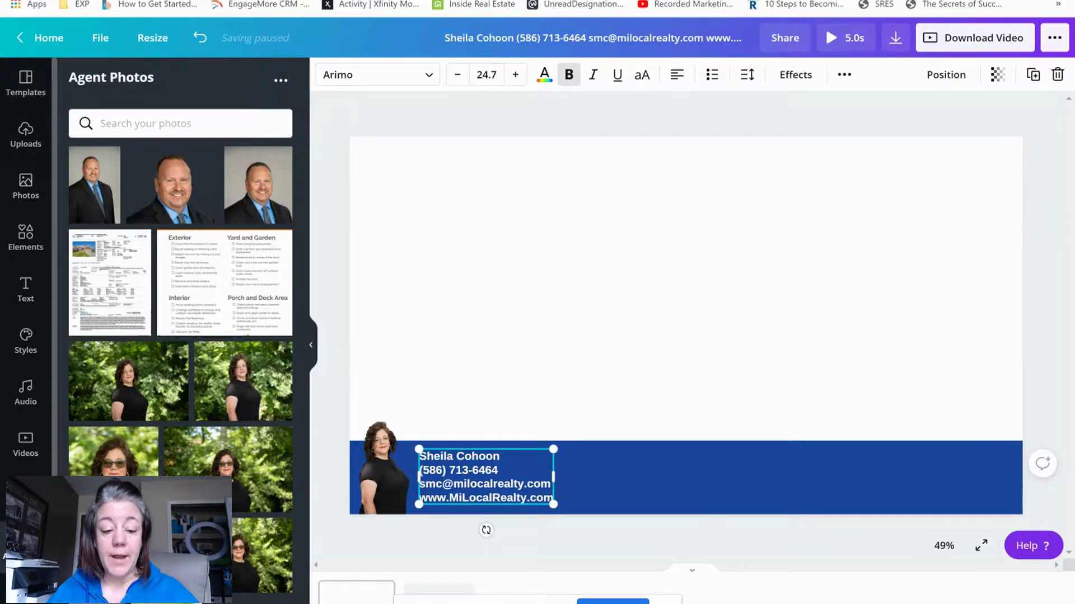
# Add the white eXp logo from the Logos upload folder
pyautogui.click(26, 495)
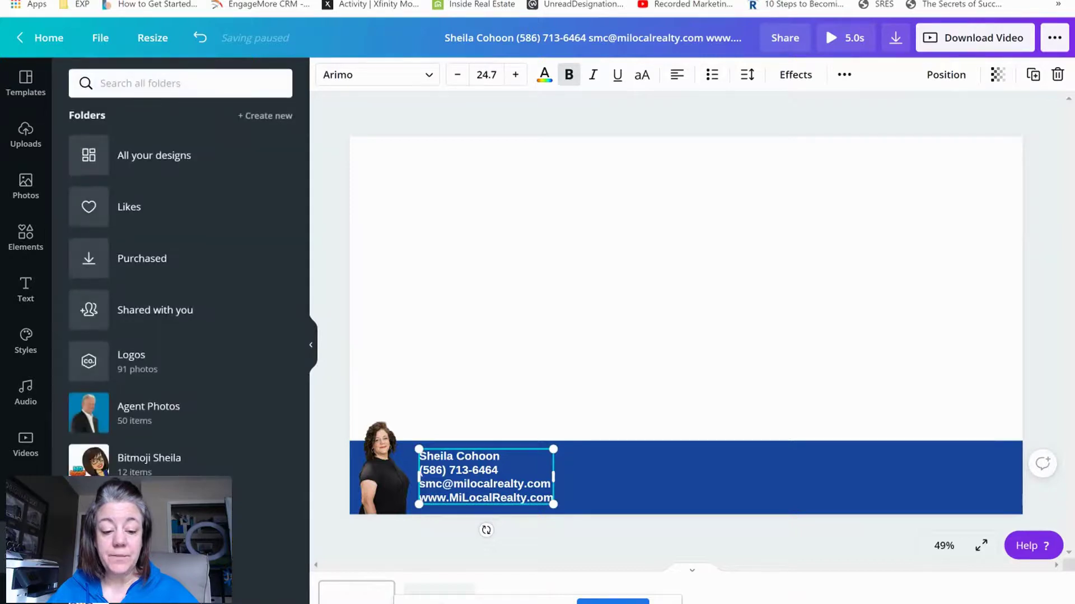
pyautogui.click(144, 361)
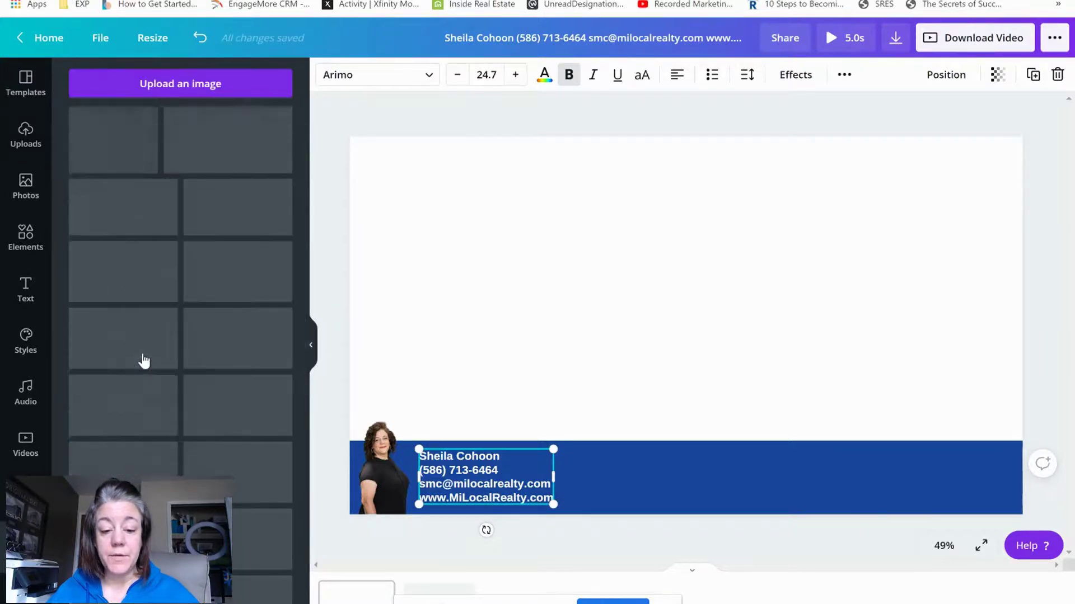
pyautogui.click(223, 147)
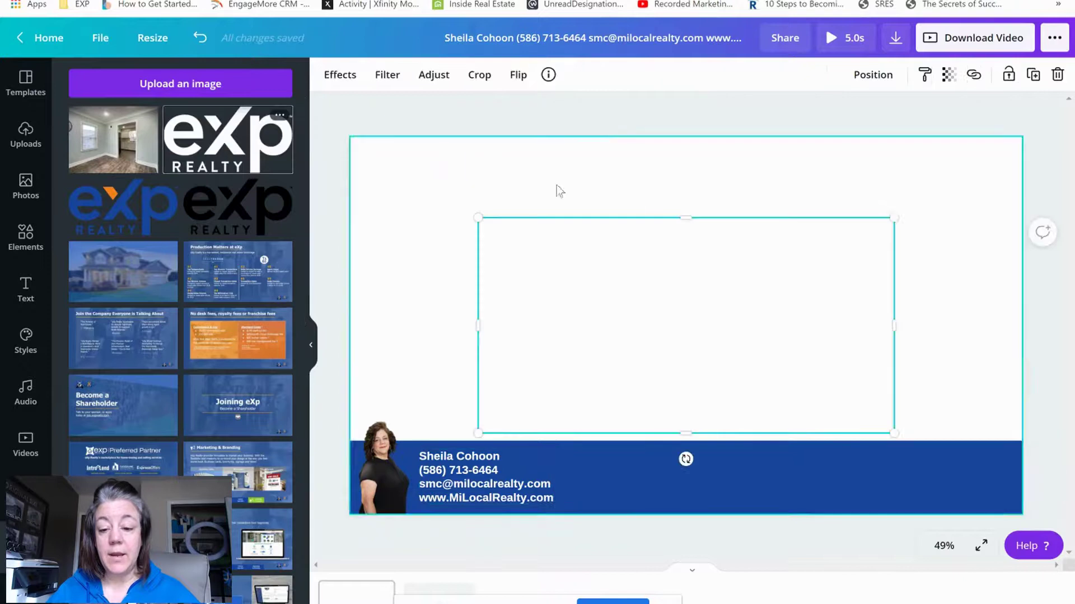
# Shrink the eXp logo and centre it vertically at the blue bar's right end
pyautogui.moveTo(873, 225); pyautogui.dragTo(592, 371)
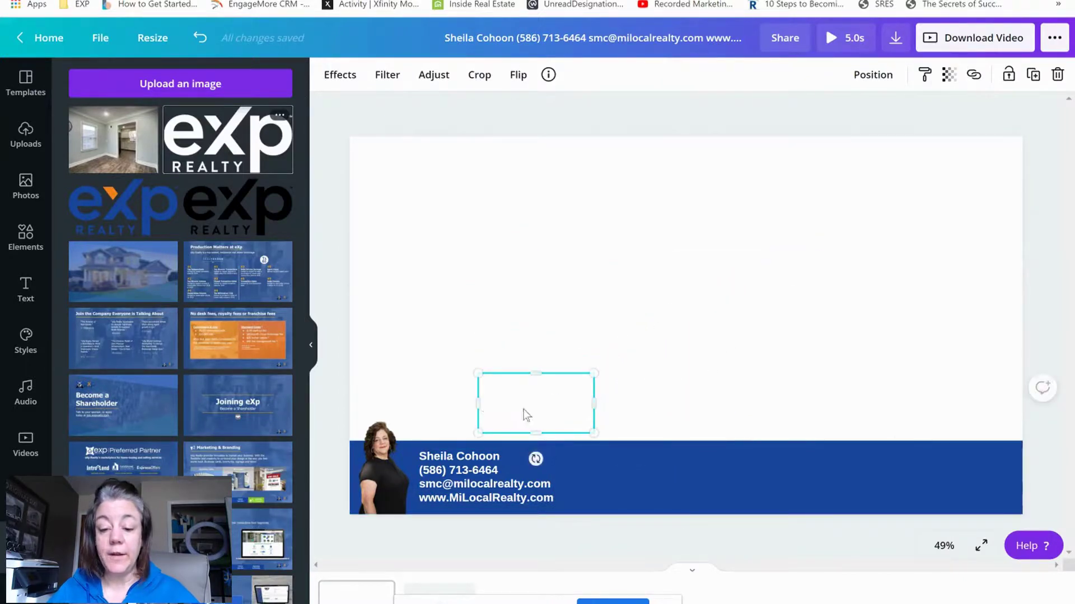
pyautogui.moveTo(523, 410); pyautogui.dragTo(942, 481)
pyautogui.moveTo(1012, 448); pyautogui.dragTo(976, 479)
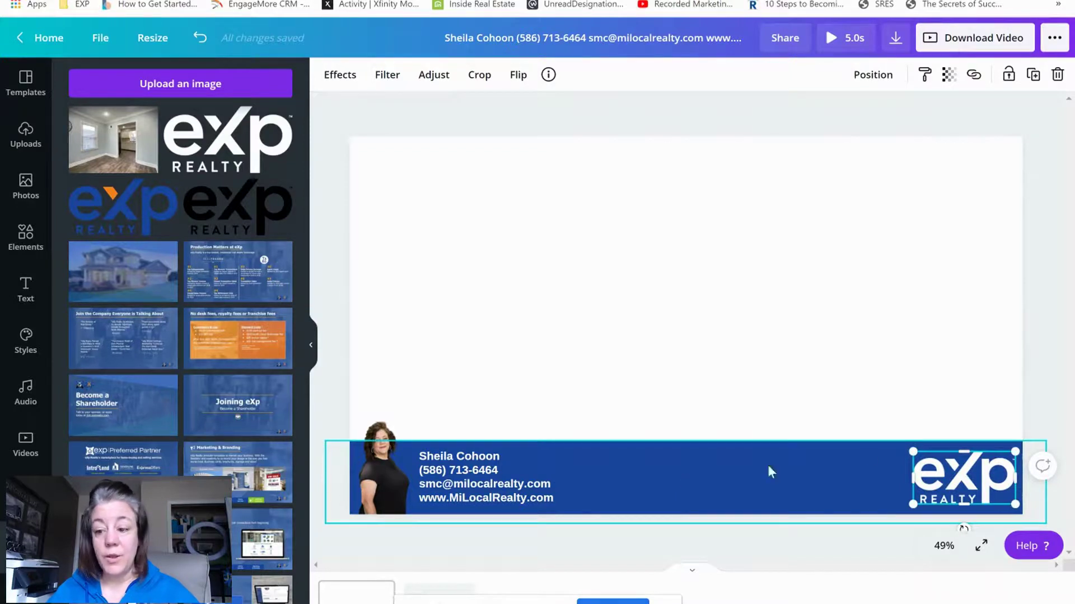
pyautogui.moveTo(1012, 451); pyautogui.dragTo(975, 481)
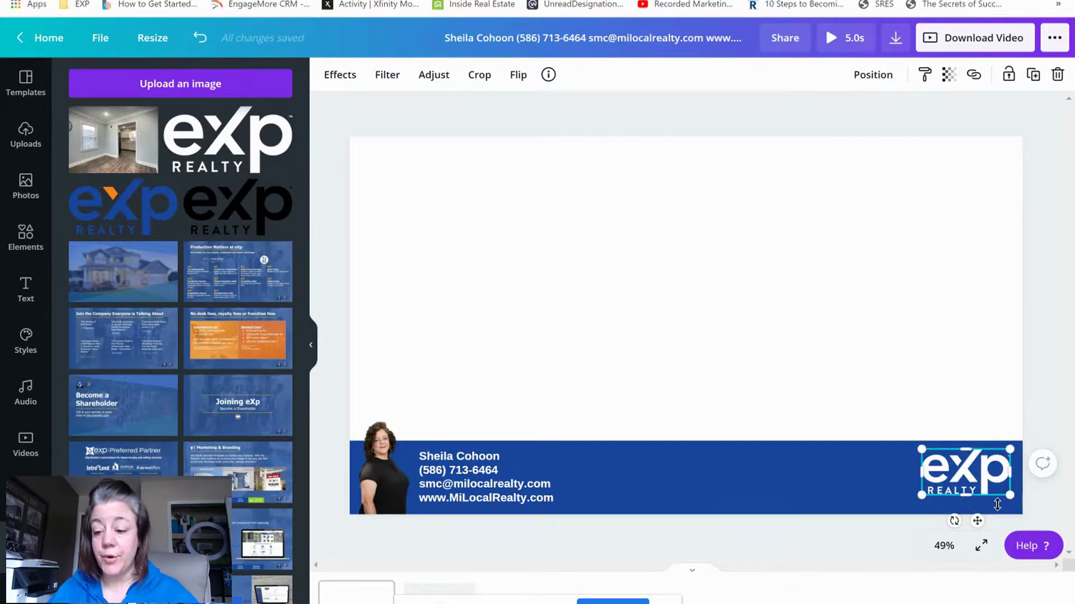
pyautogui.moveTo(990, 477); pyautogui.dragTo(990, 477)
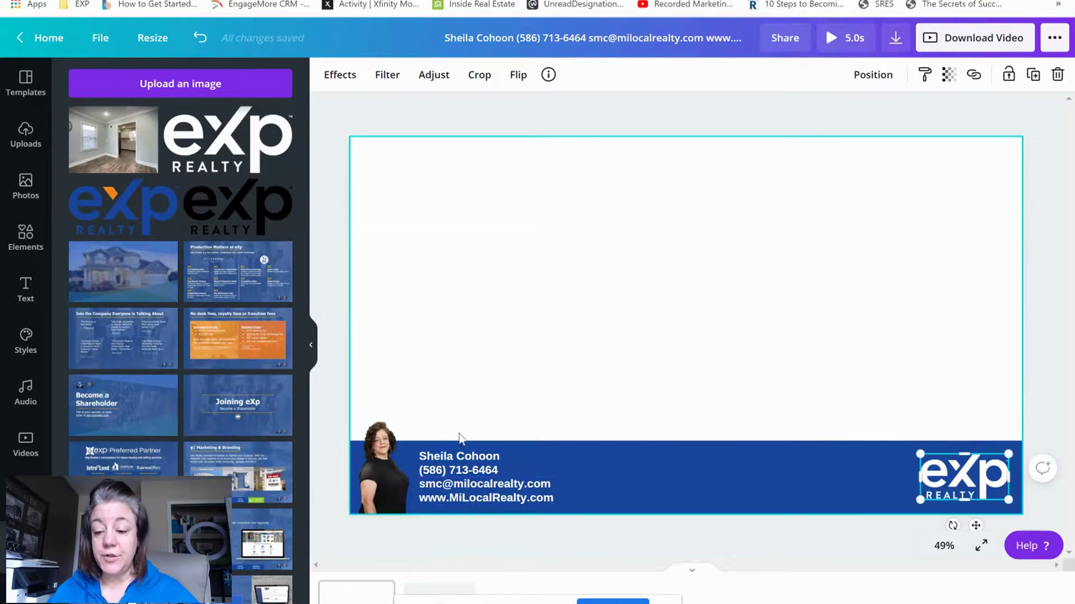
pyautogui.click(748, 312)
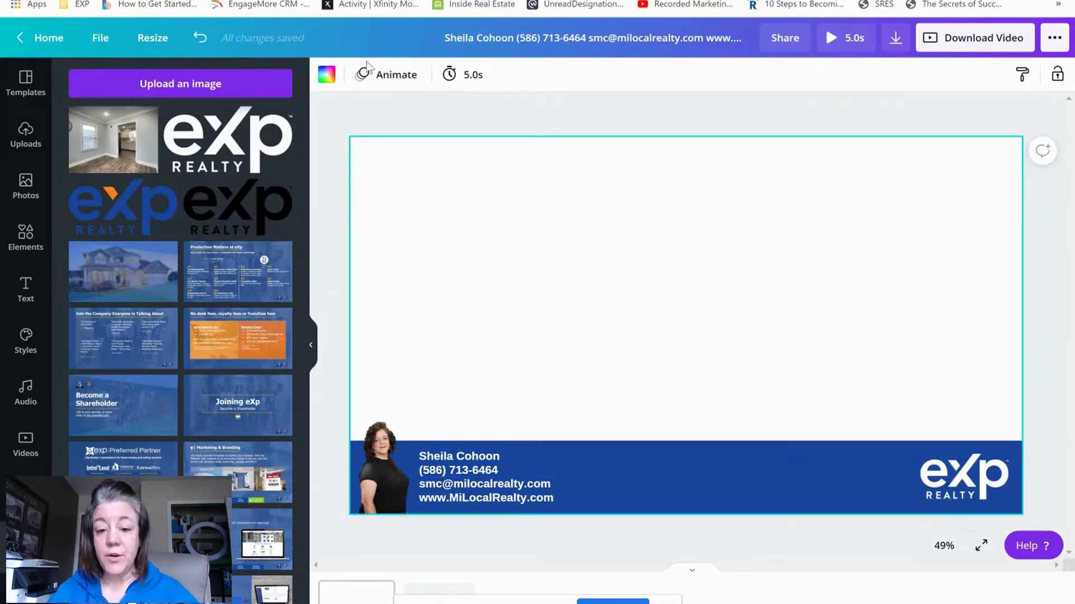
# Fill the page background with bright green from the background colour panel
pyautogui.click(325, 74)
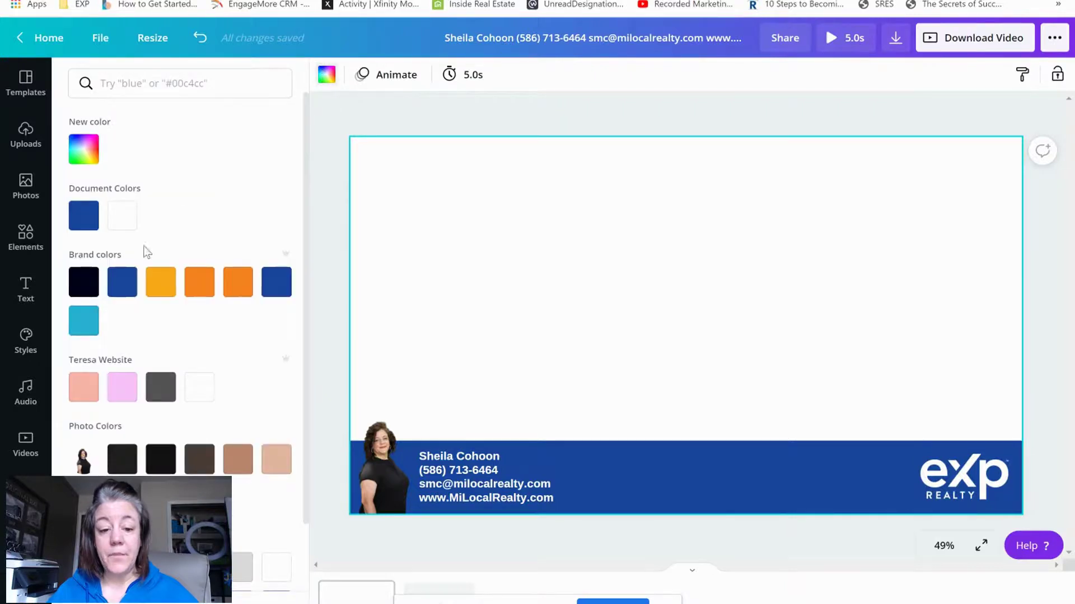
pyautogui.scroll(-3, 180, 365)
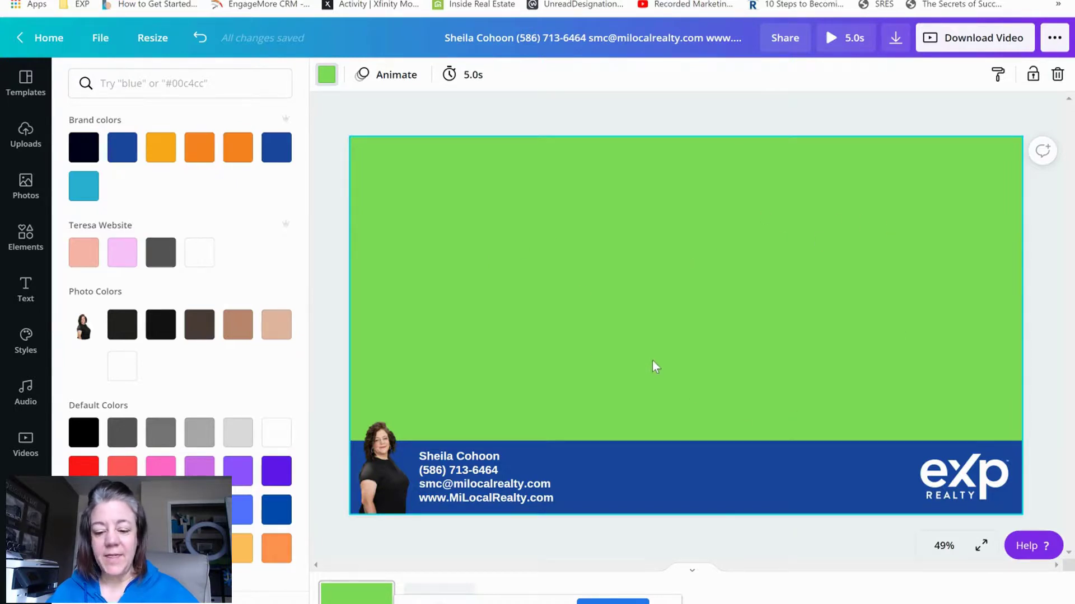
# Download the design as a 1920 × 1080 PNG instead of MP4, then bookmark the article page
pyautogui.click(896, 38)
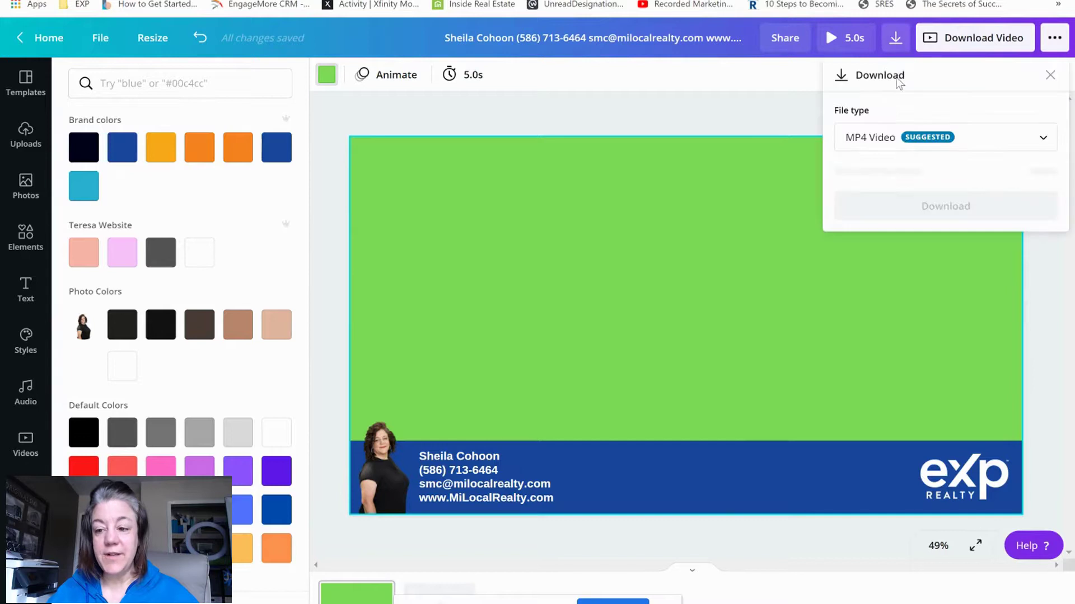
pyautogui.click(888, 140)
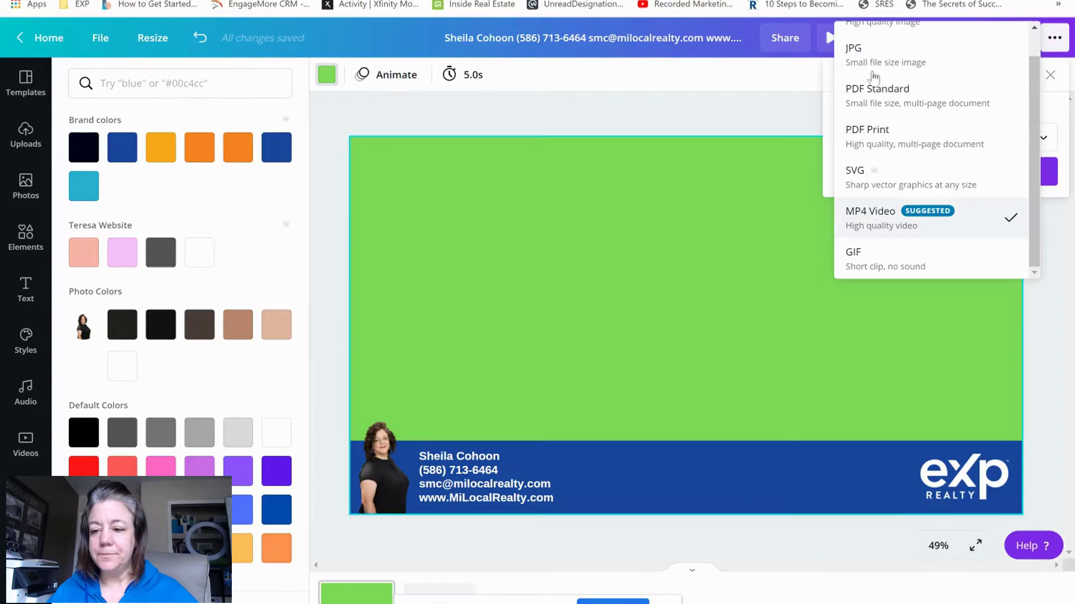
pyautogui.scroll(1, 873, 79)
pyautogui.click(879, 49)
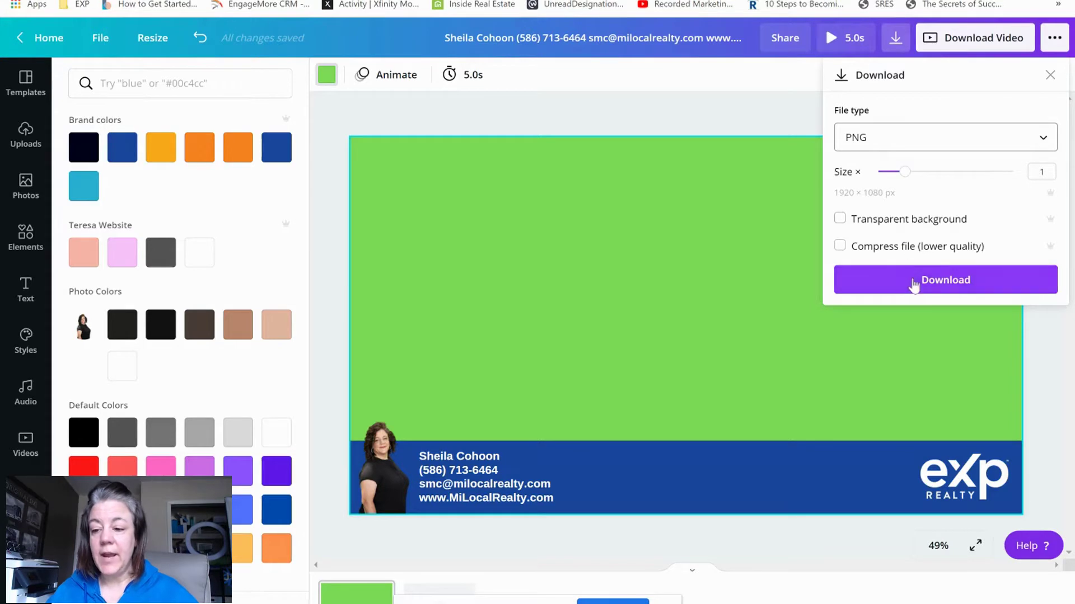
pyautogui.click(914, 284)
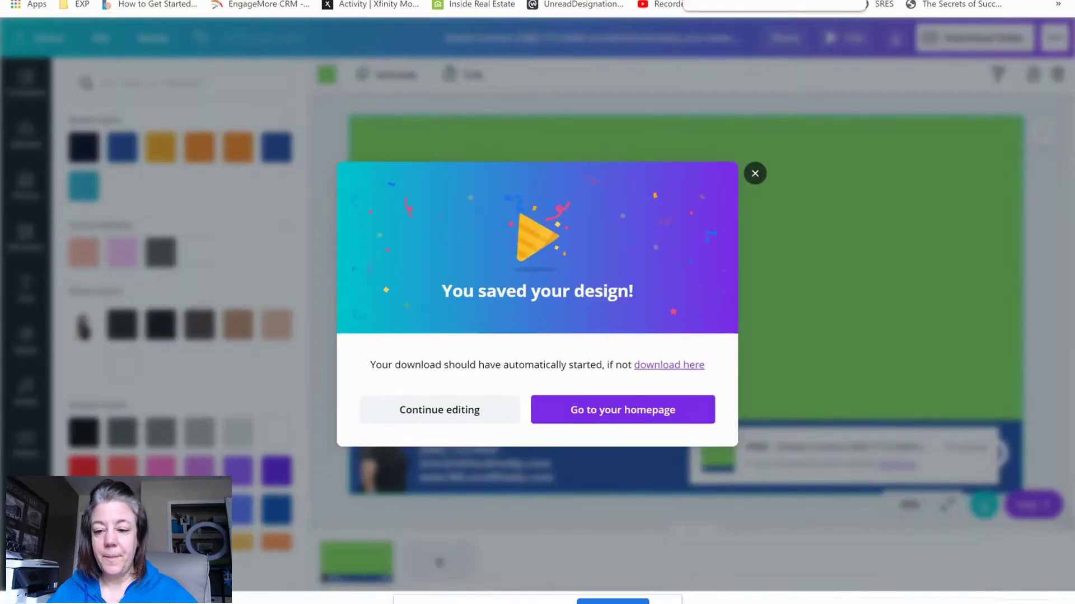
pyautogui.moveTo(784, 4); pyautogui.dragTo(792, 5)
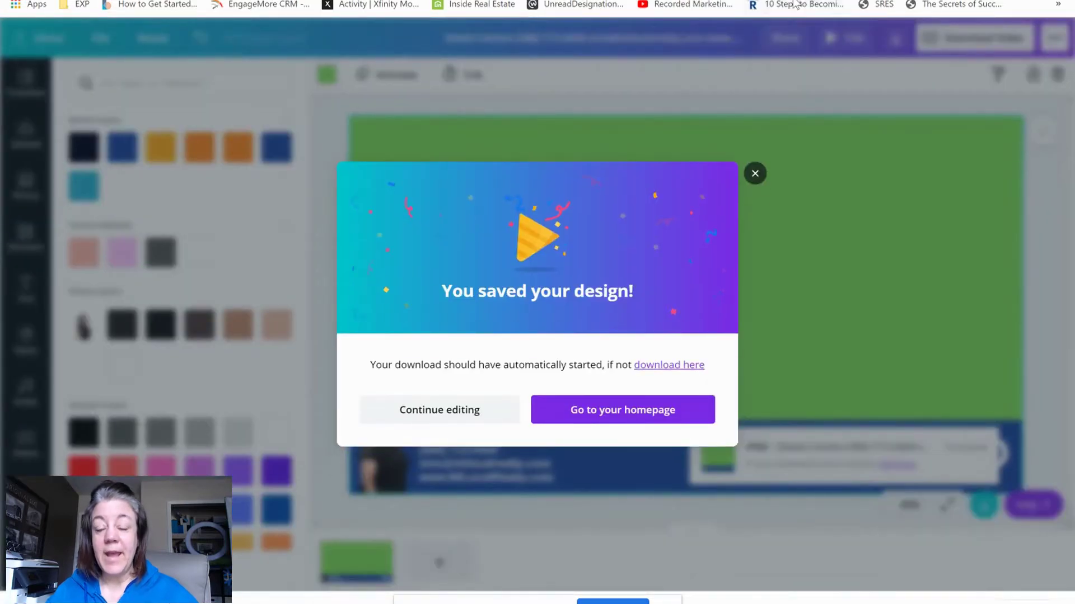